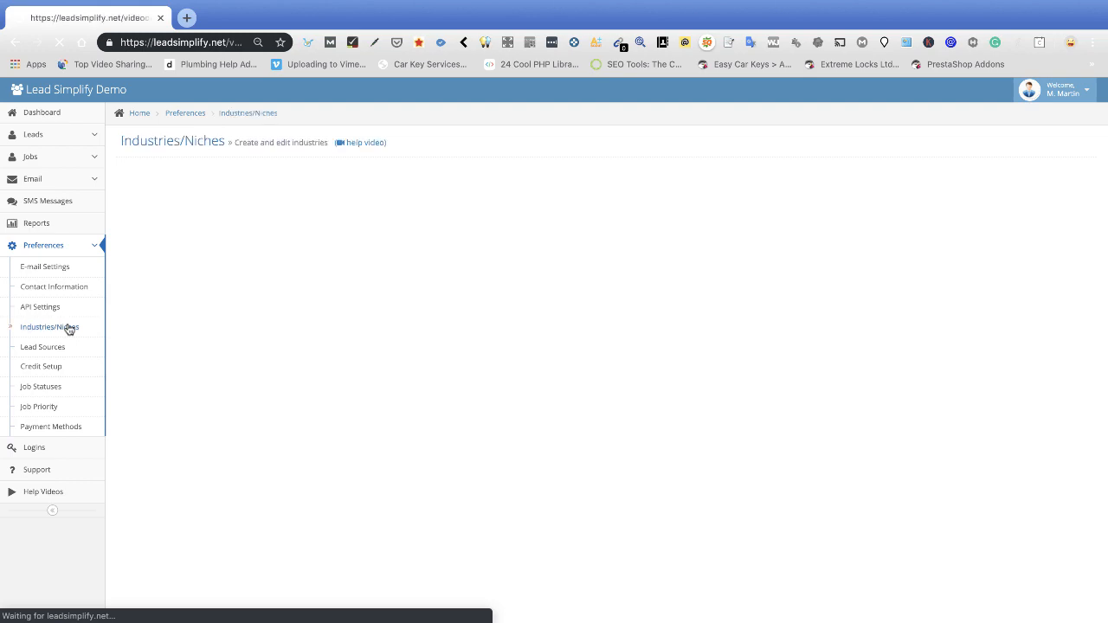
Scroll through the Industries/Niches list to review the existing niches and their credit costs.
{"action": "scroll", "coordinate": [376, 447], "scroll_direction": "down", "scroll_amount": 3}
Fill in a new industry titled and described 'Taxi', costing 1 credit with max purchases 1.
{"action": "scroll", "coordinate": [376, 447], "scroll_direction": "up", "scroll_amount": 3}
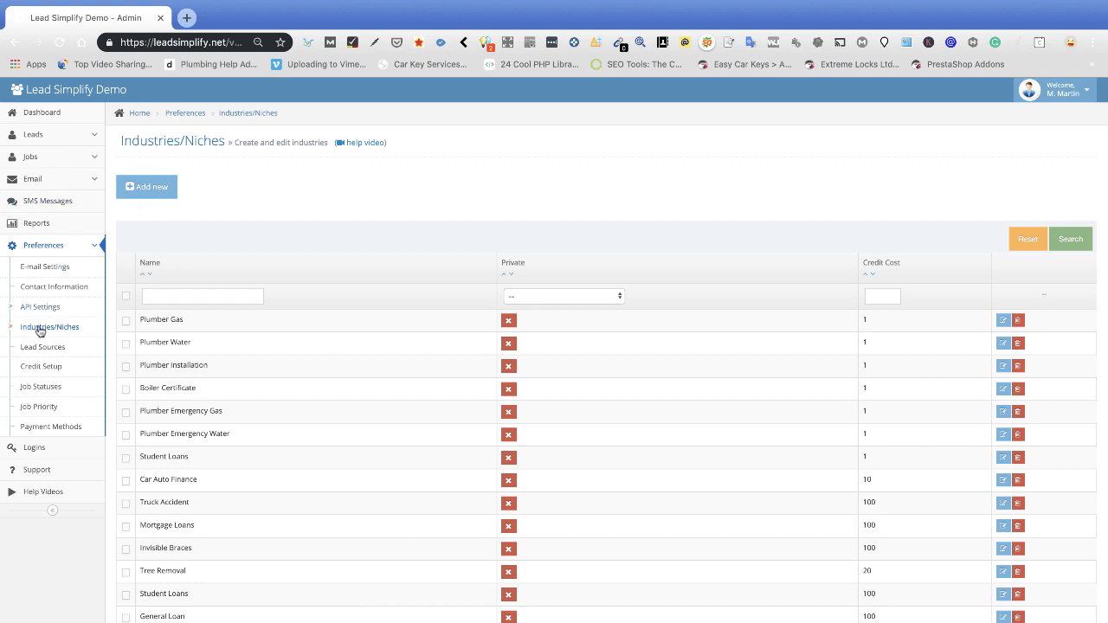
{"action": "left_click", "coordinate": [159, 190]}
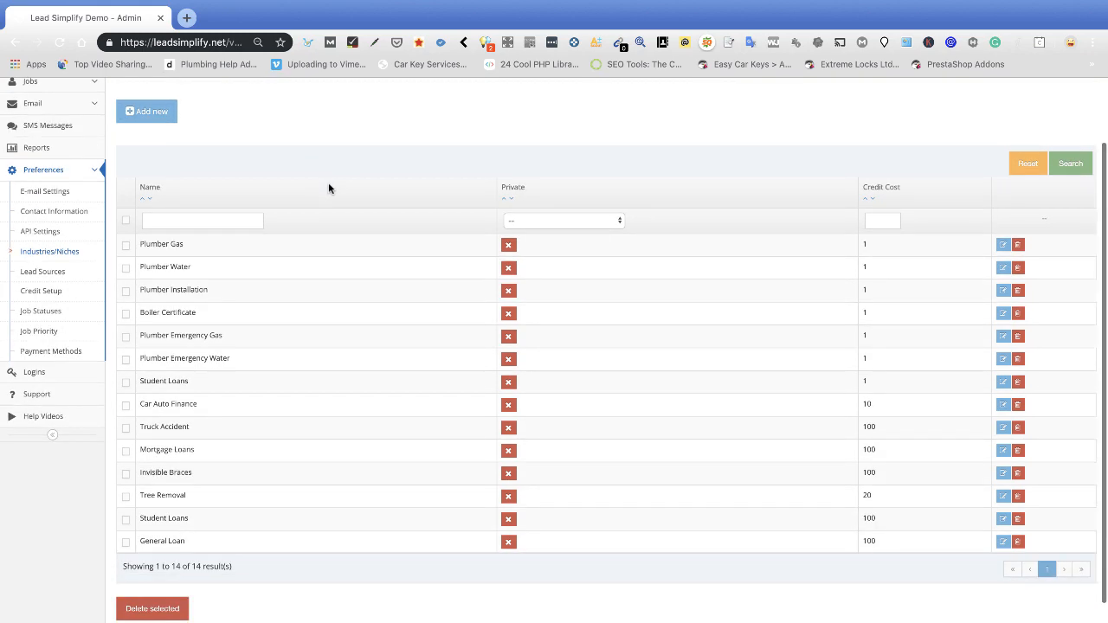
{"action": "left_click", "coordinate": [162, 168]}
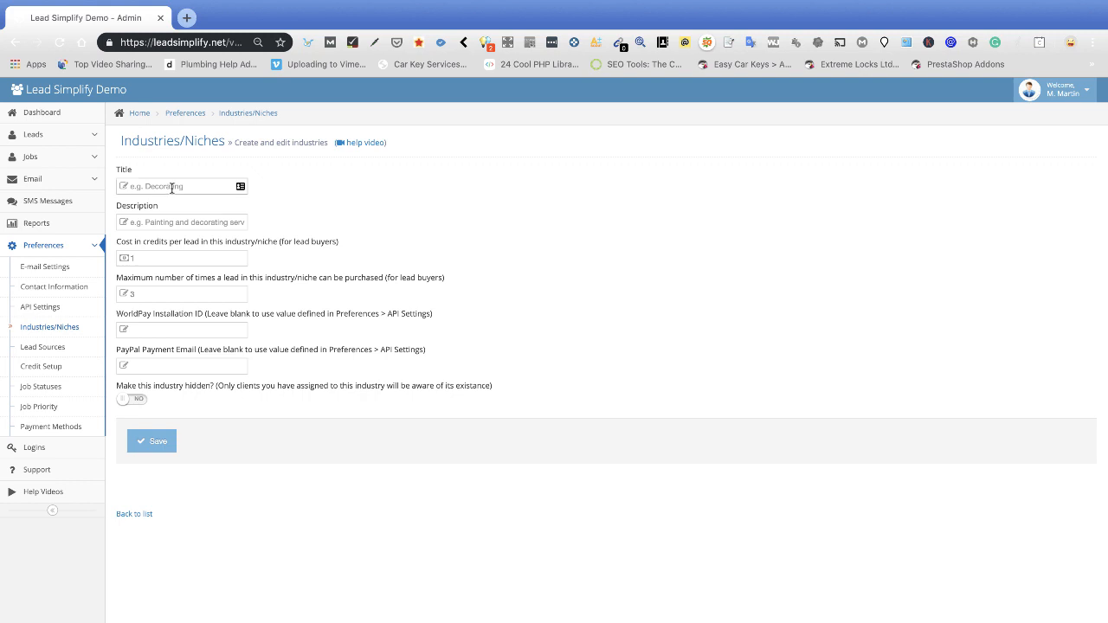
{"action": "left_click", "coordinate": [172, 187]}
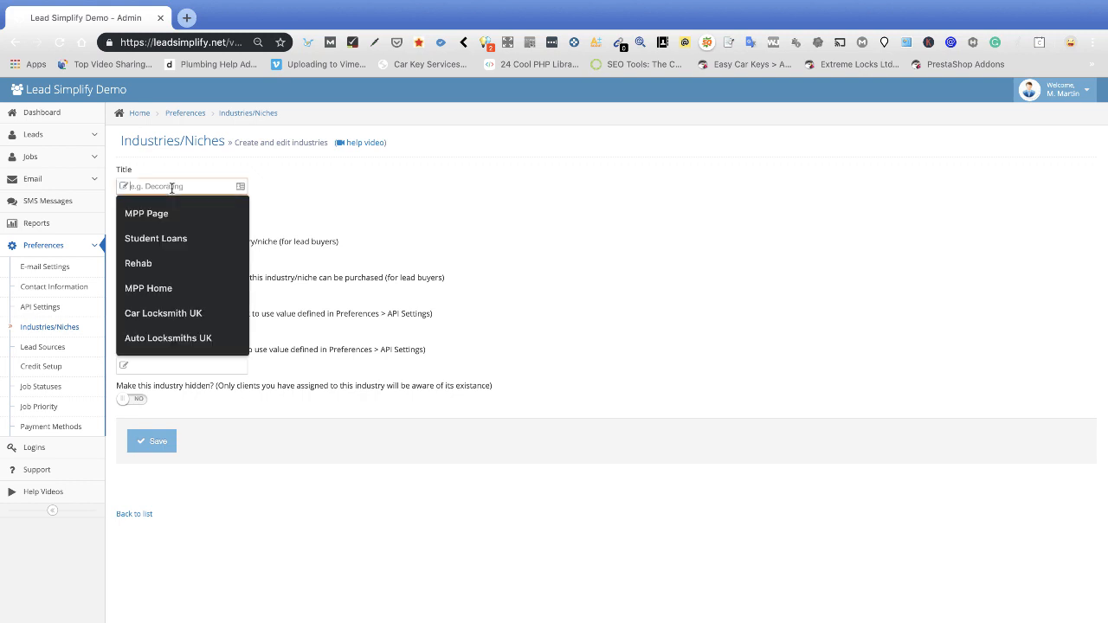
{"action": "type", "text": "Taxi"}
{"action": "key", "text": "Tab"}
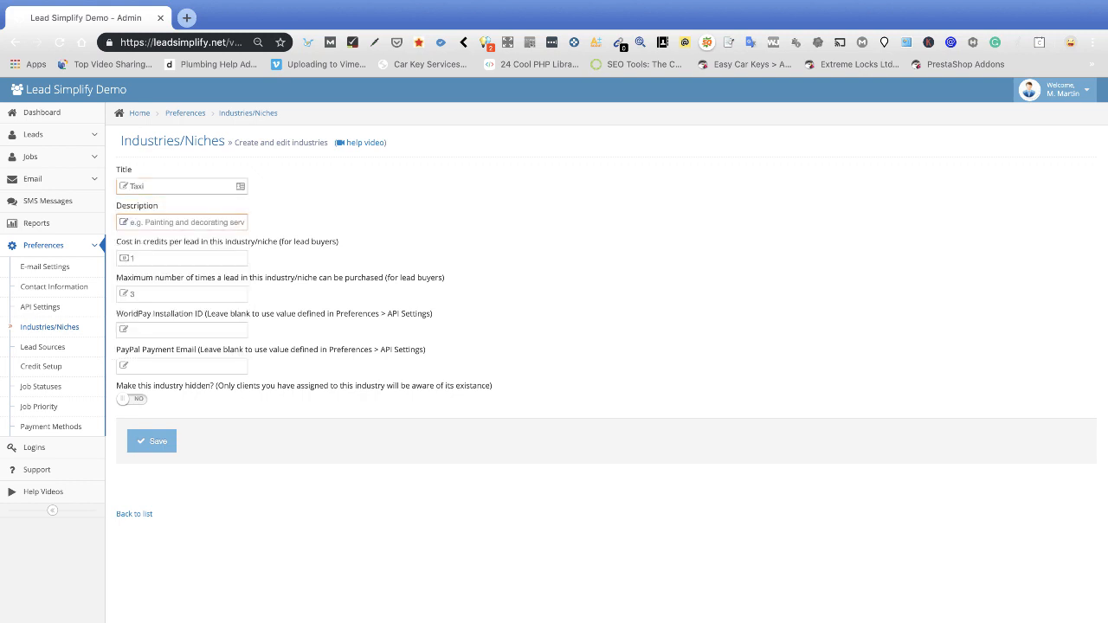
{"action": "type", "text": "Taxi"}
{"action": "key", "text": "Tab"}
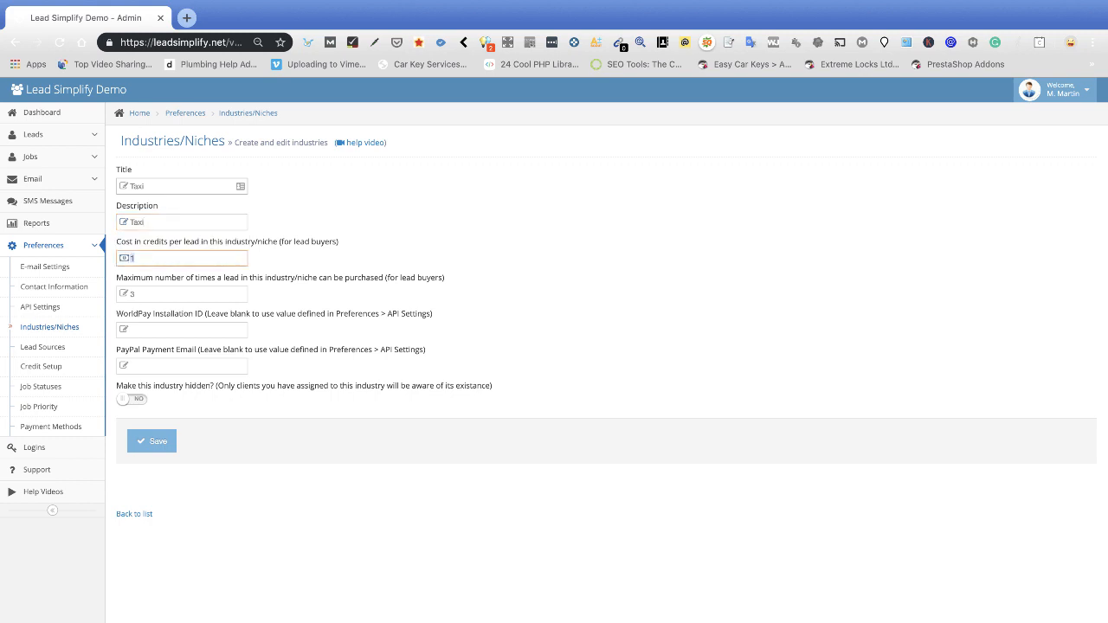
{"action": "type", "text": "1"}
{"action": "key", "text": "Tab"}
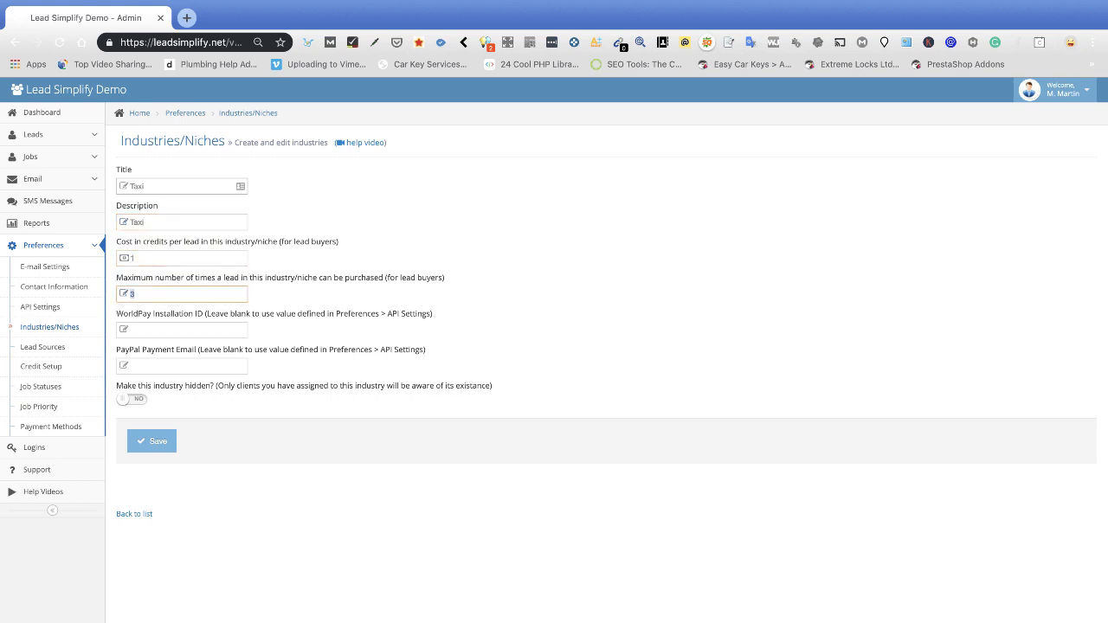
{"action": "type", "text": "1"}
{"action": "key", "text": "Tab"}
Save the Taxi industry and check it in the updated niches list.
{"action": "left_click", "coordinate": [149, 452]}
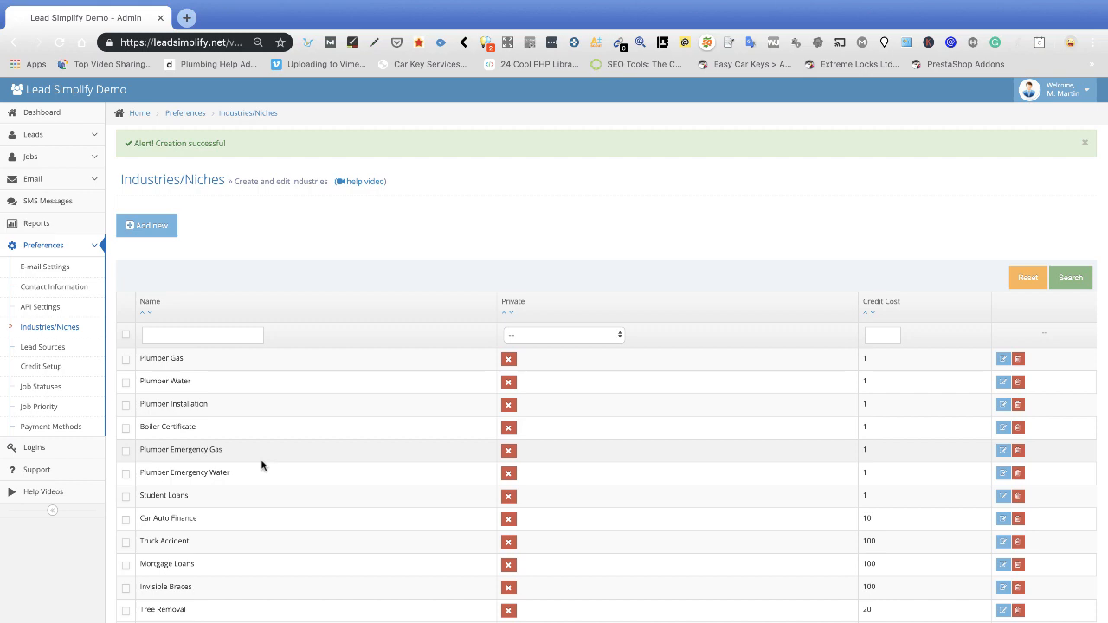
{"action": "scroll", "coordinate": [285, 453], "scroll_direction": "down", "scroll_amount": 4}
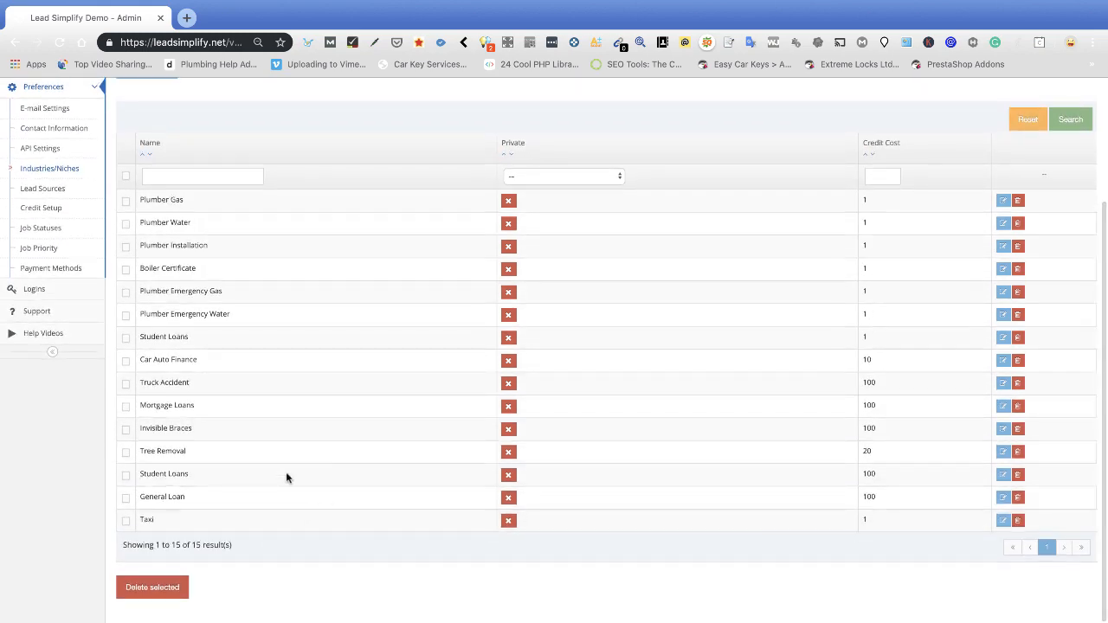
{"action": "scroll", "coordinate": [597, 389], "scroll_direction": "up", "scroll_amount": 4}
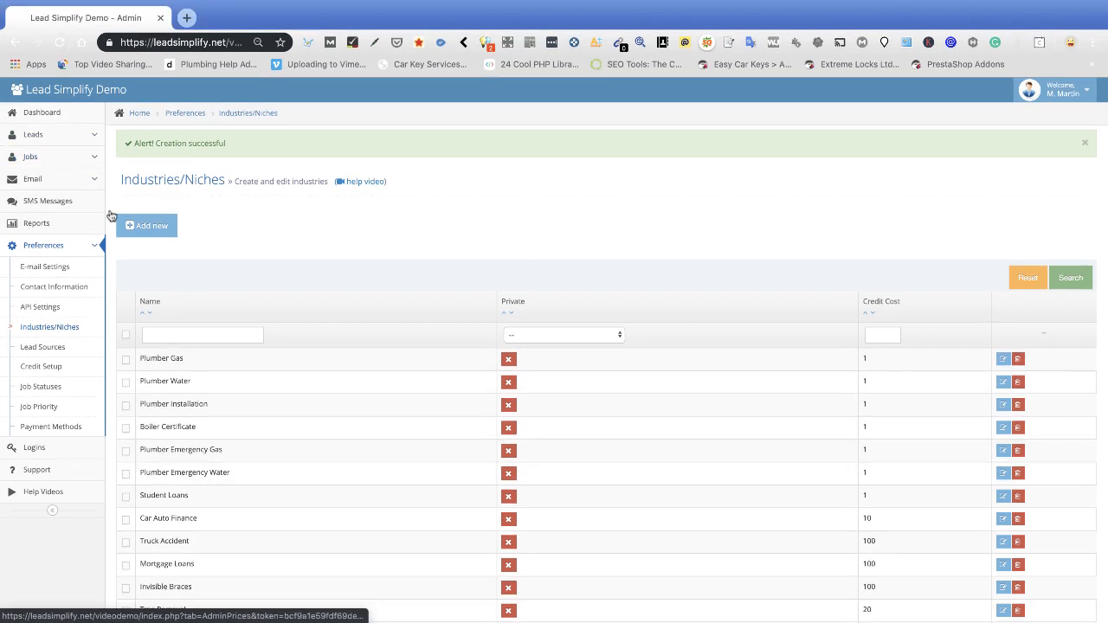
{"action": "left_click", "coordinate": [74, 136]}
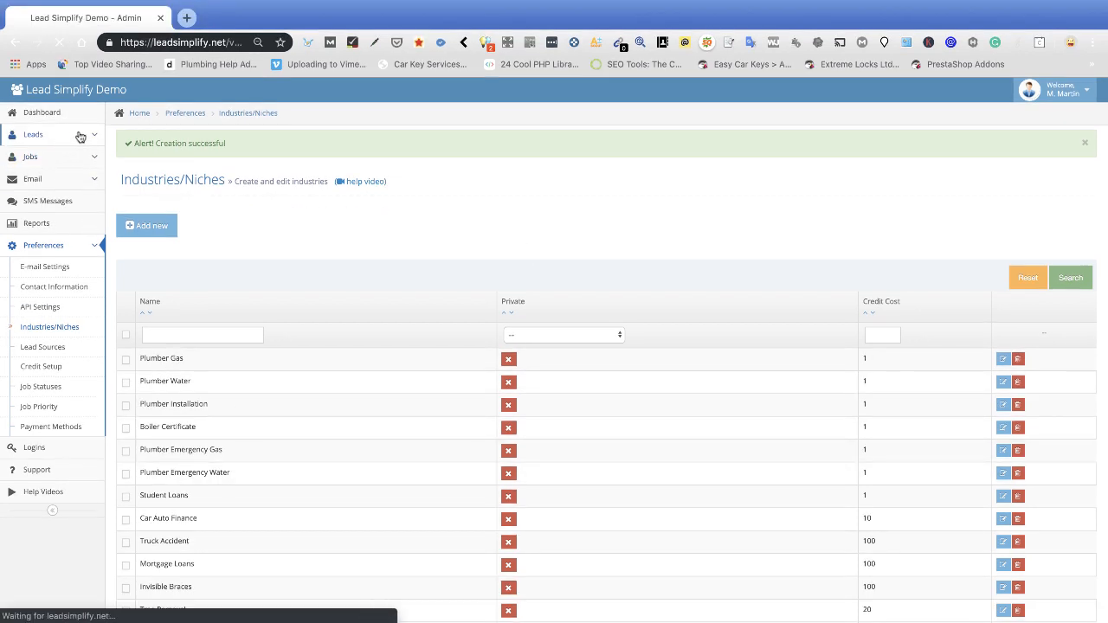
Create a new lead form named Taxi for the Taxi industry with lead source Unknown.
{"action": "left_click", "coordinate": [51, 201]}
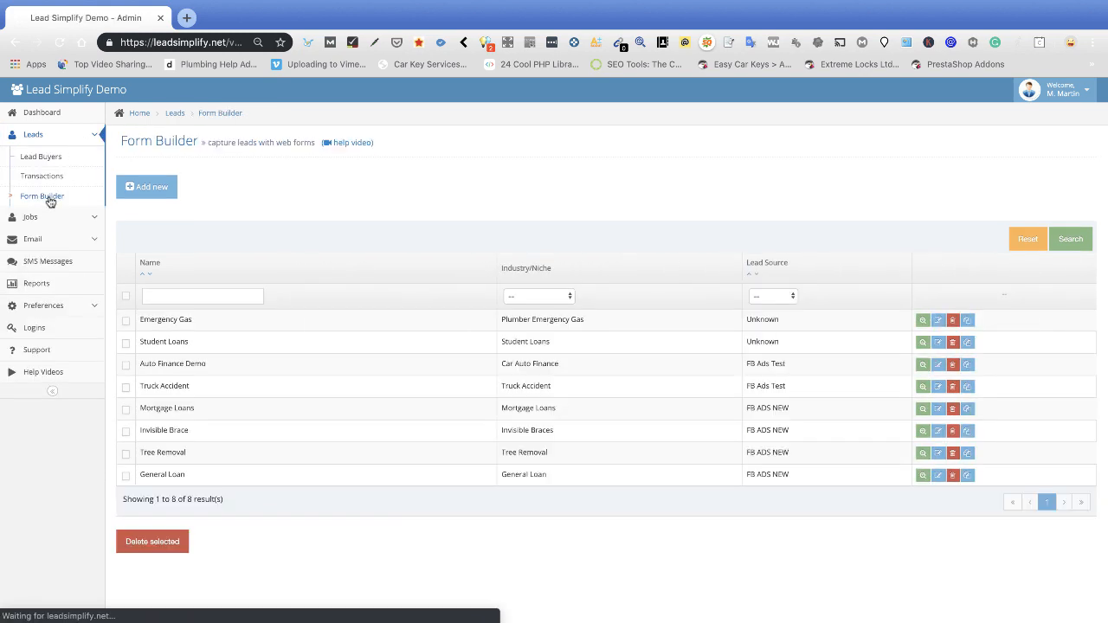
{"action": "left_click", "coordinate": [162, 187]}
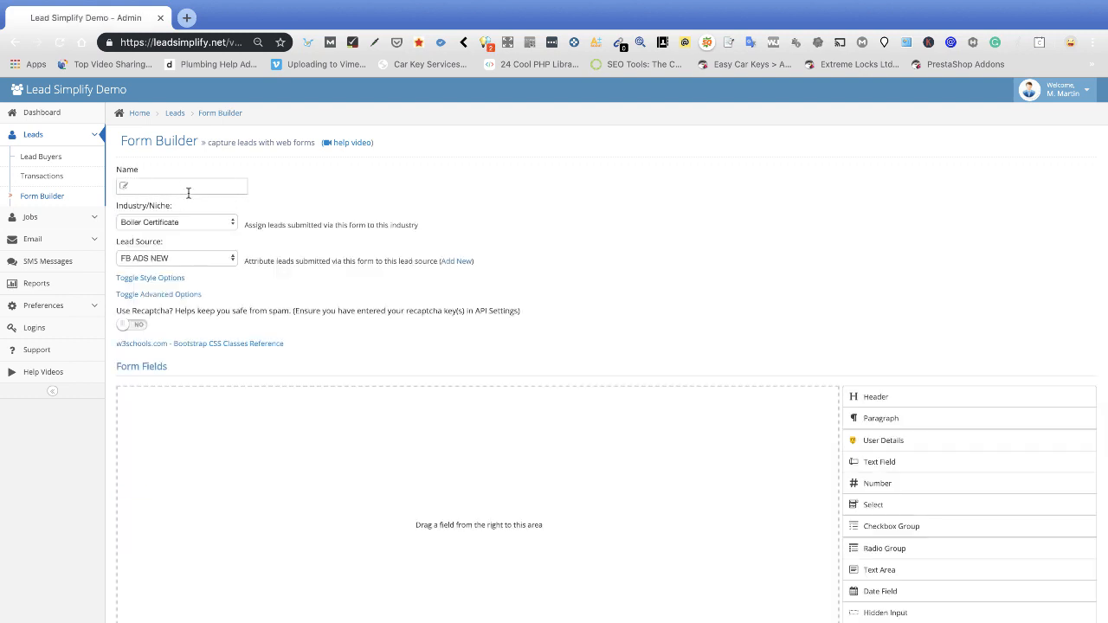
{"action": "left_click", "coordinate": [174, 185]}
{"action": "type", "text": "Taxi"}
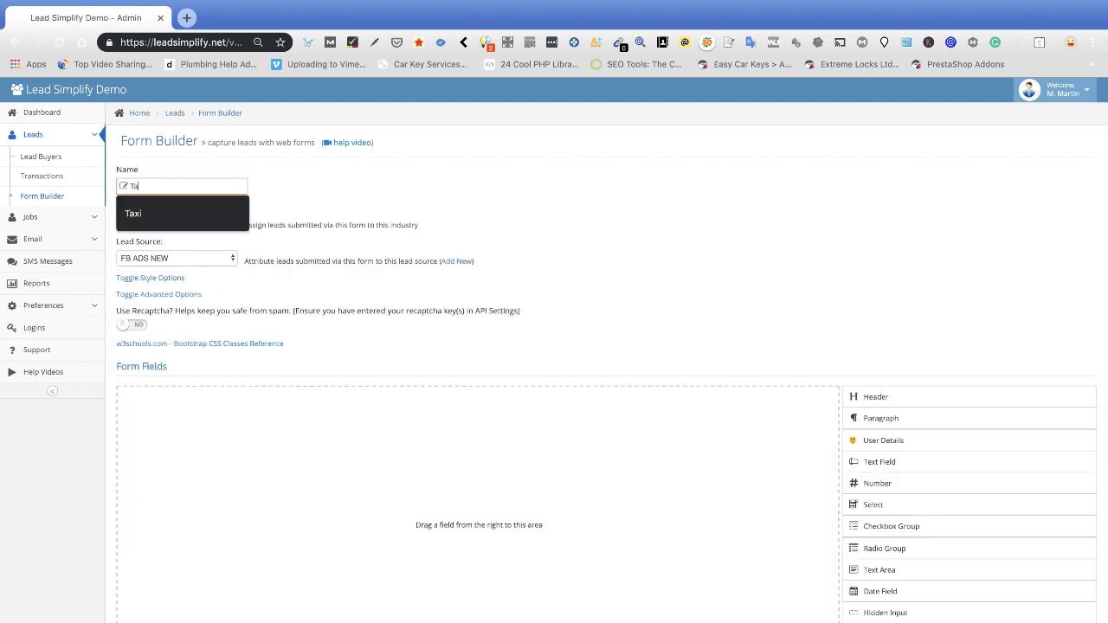
{"action": "key", "text": "Tab"}
{"action": "left_click", "coordinate": [173, 222]}
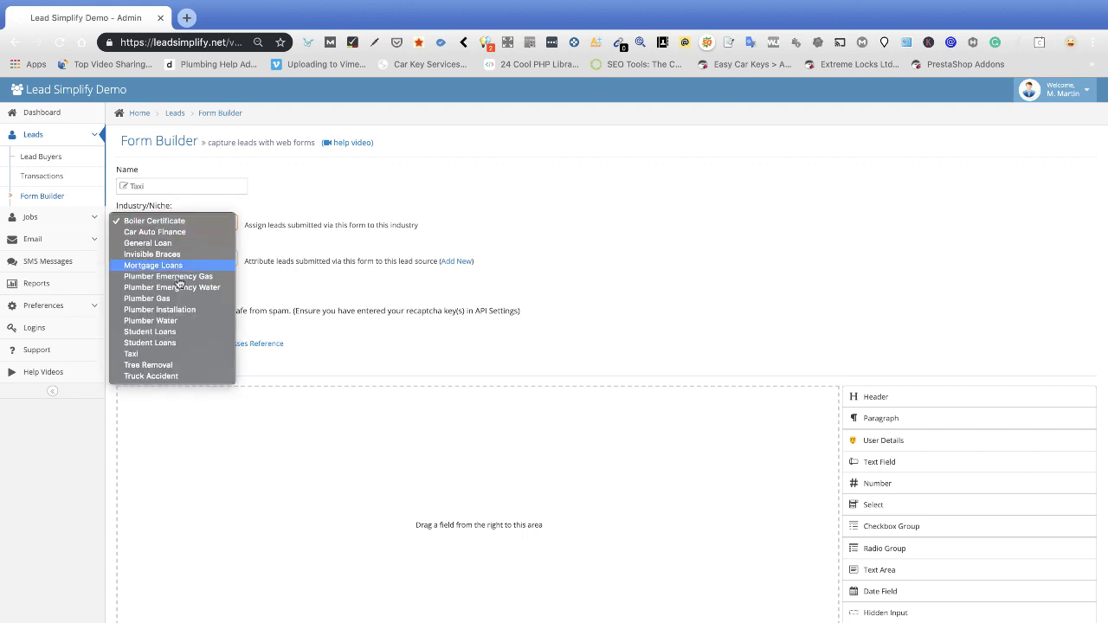
{"action": "left_click", "coordinate": [148, 350]}
{"action": "left_click", "coordinate": [199, 258]}
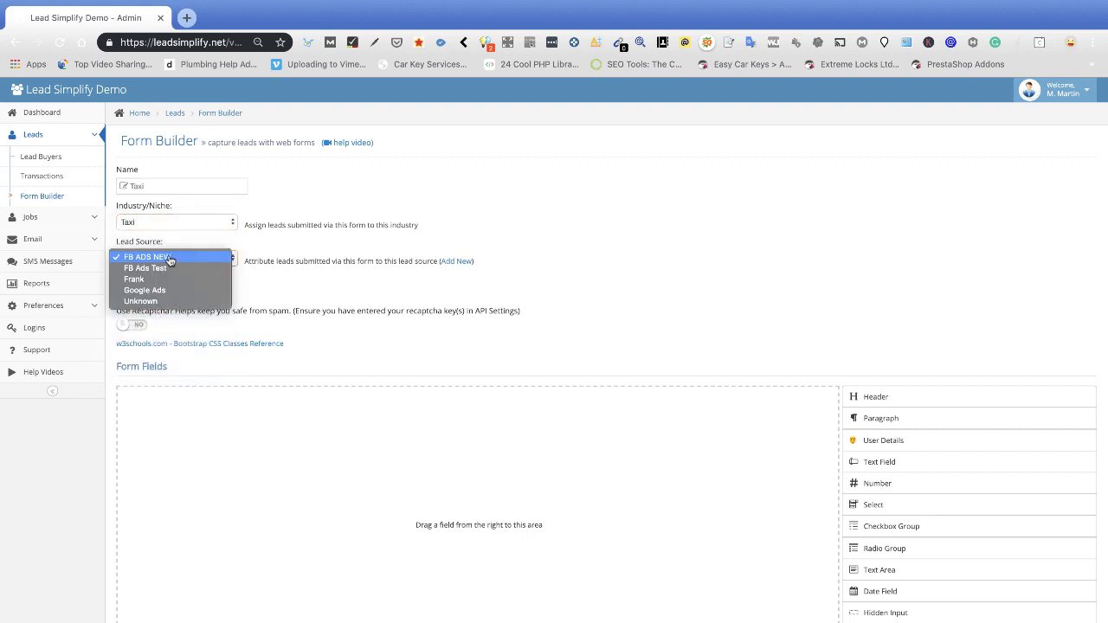
{"action": "left_click", "coordinate": [147, 303]}
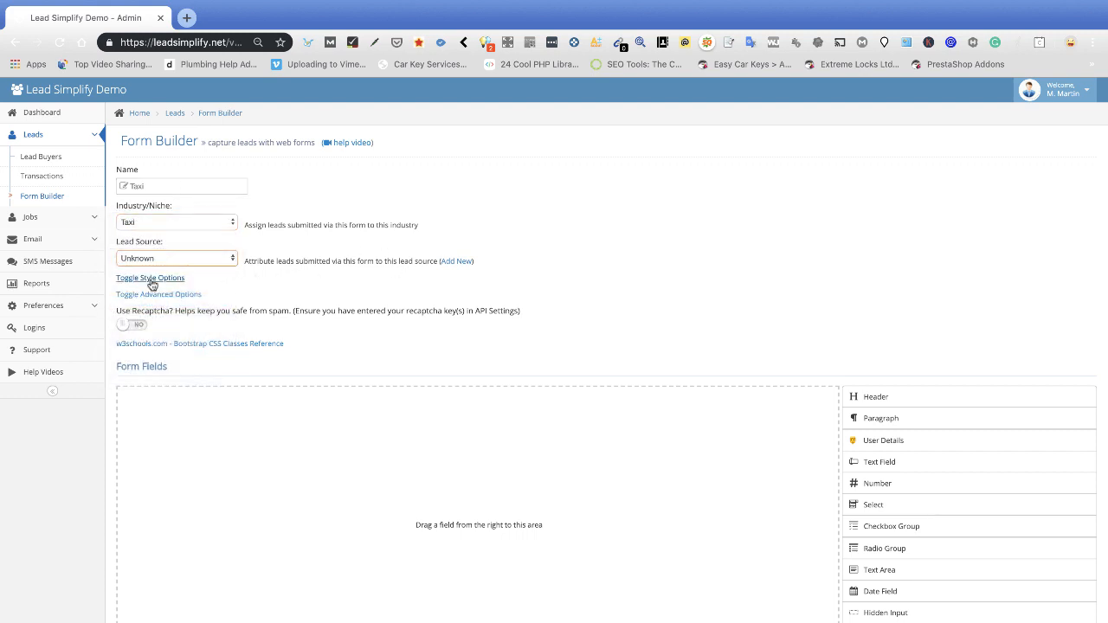
Set the form's background colour to transparent.
{"action": "left_click", "coordinate": [151, 279]}
{"action": "left_click", "coordinate": [139, 312]}
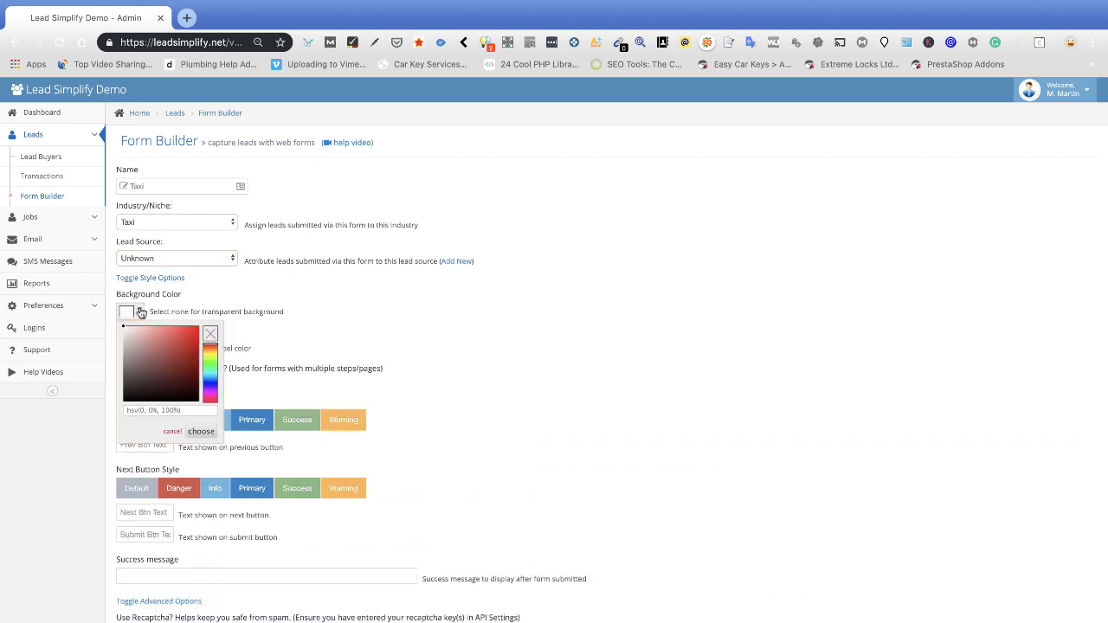
{"action": "left_click", "coordinate": [209, 334]}
{"action": "left_click", "coordinate": [301, 328]}
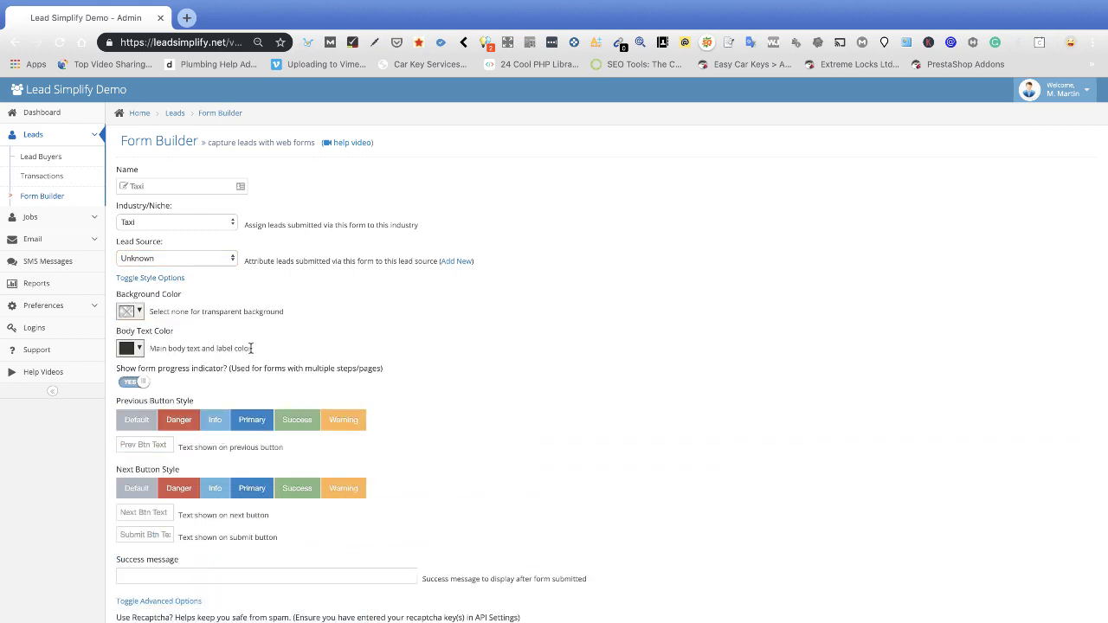
Label the form buttons Back, Next and Submit.
{"action": "scroll", "coordinate": [251, 351], "scroll_direction": "down", "scroll_amount": 2}
{"action": "scroll", "coordinate": [310, 368], "scroll_direction": "down", "scroll_amount": 2}
{"action": "left_click", "coordinate": [161, 288]}
{"action": "left_click", "coordinate": [131, 315]}
{"action": "left_click", "coordinate": [130, 356]}
{"action": "left_click", "coordinate": [132, 384]}
{"action": "left_click", "coordinate": [146, 380]}
{"action": "left_click", "coordinate": [145, 408]}
Enter the success message 'Taxi is on its way' and turn on Recaptcha.
{"action": "scroll", "coordinate": [329, 381], "scroll_direction": "down", "scroll_amount": 3}
{"action": "left_click", "coordinate": [275, 311]}
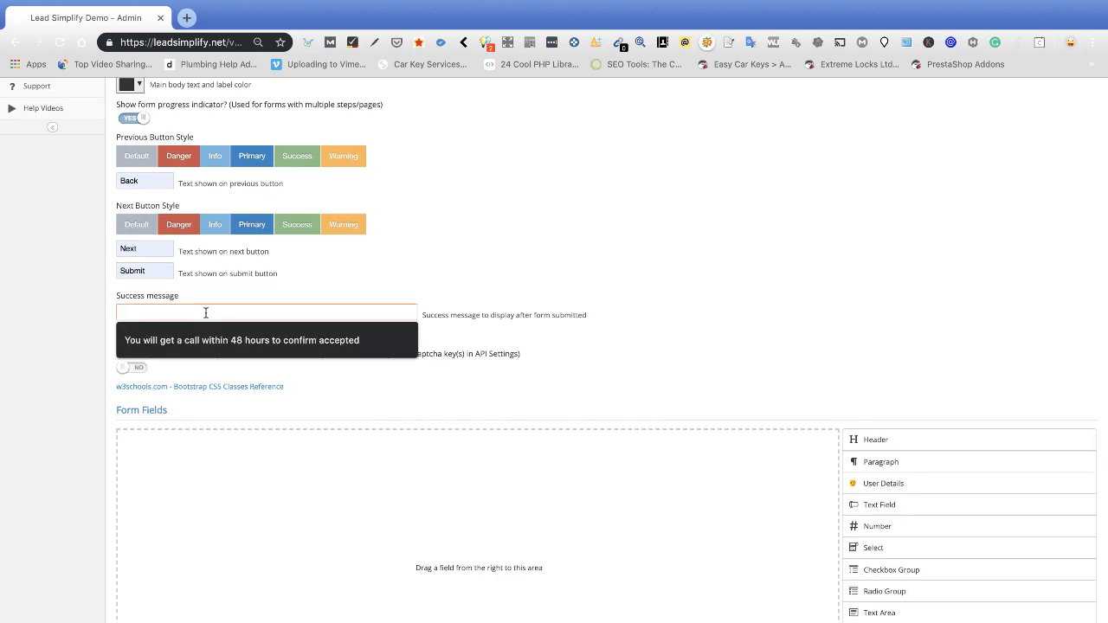
{"action": "type", "text": "Taxi is on its way"}
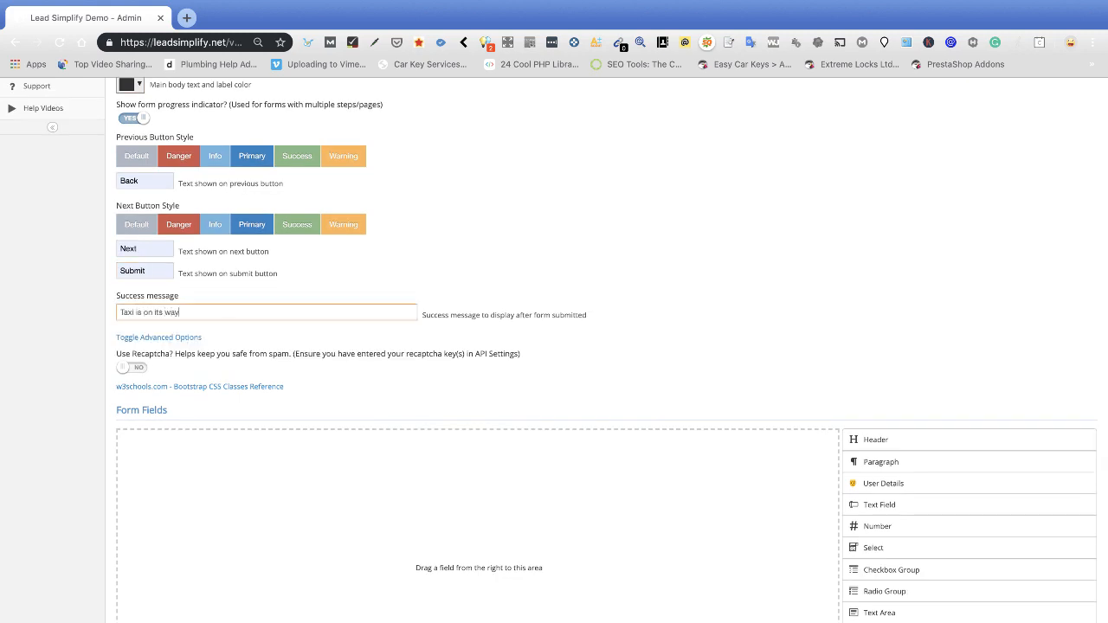
{"action": "scroll", "coordinate": [162, 360], "scroll_direction": "down", "scroll_amount": 1}
{"action": "left_click", "coordinate": [145, 312]}
Add a heading reading 'Book a Taxi' to the form.
{"action": "scroll", "coordinate": [384, 295], "scroll_direction": "down", "scroll_amount": 4}
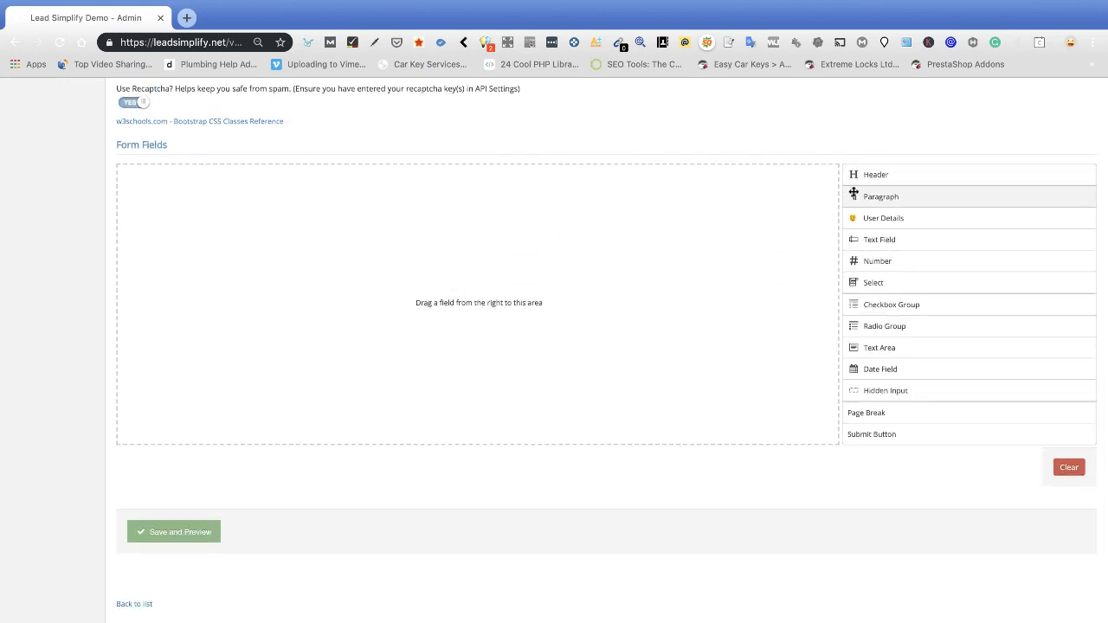
{"action": "left_click", "coordinate": [875, 174]}
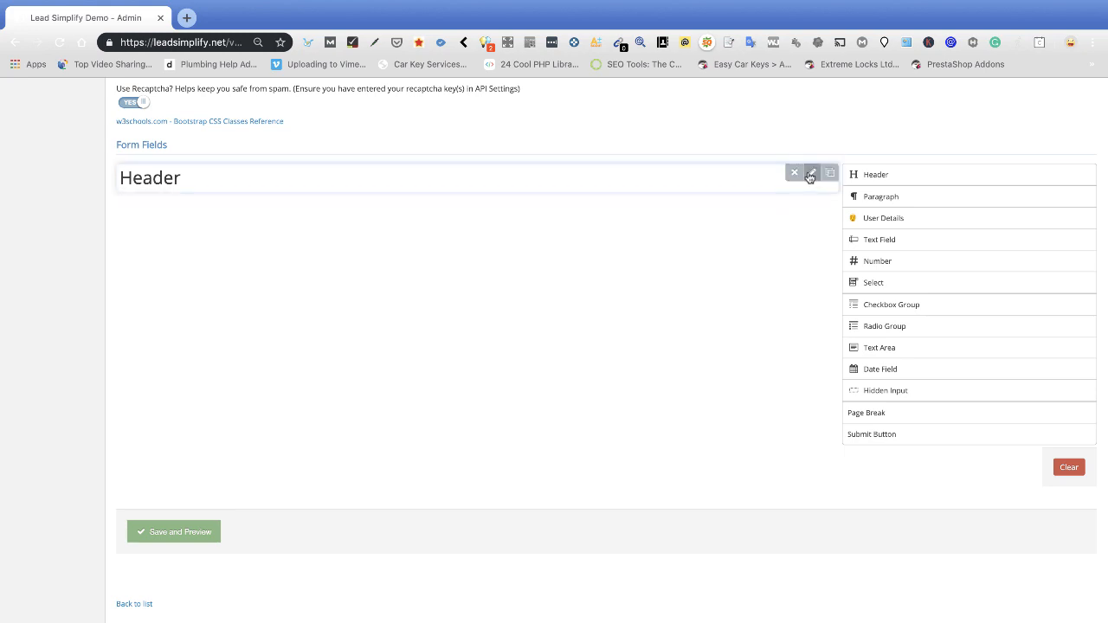
{"action": "left_click", "coordinate": [810, 174]}
{"action": "double_click", "coordinate": [329, 199]}
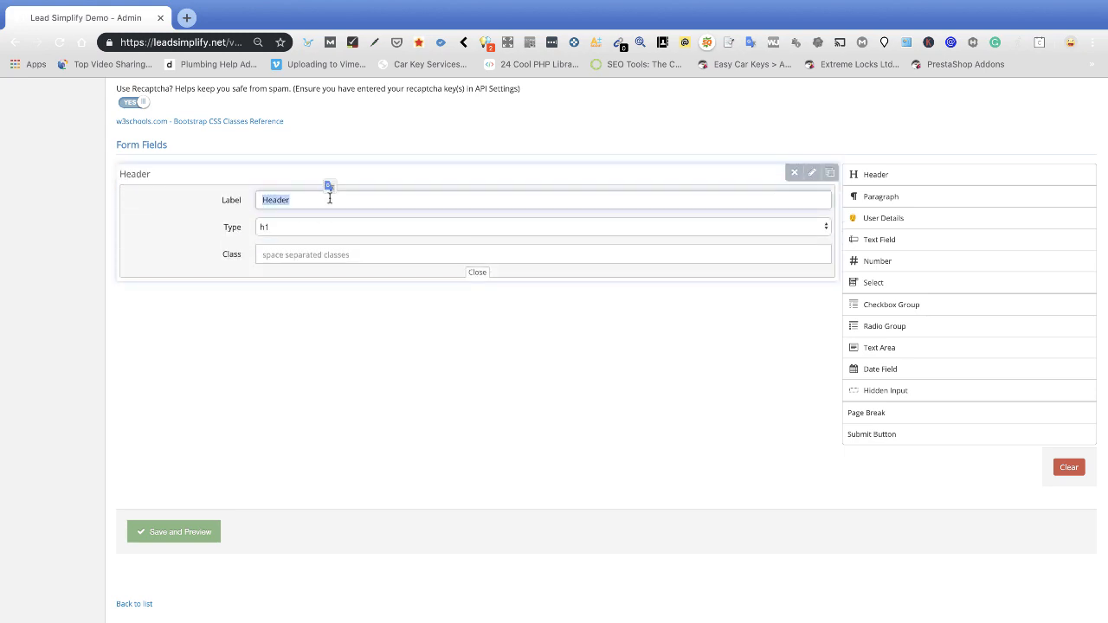
{"action": "type", "text": "Boo"}
{"action": "left_click", "coordinate": [811, 173]}
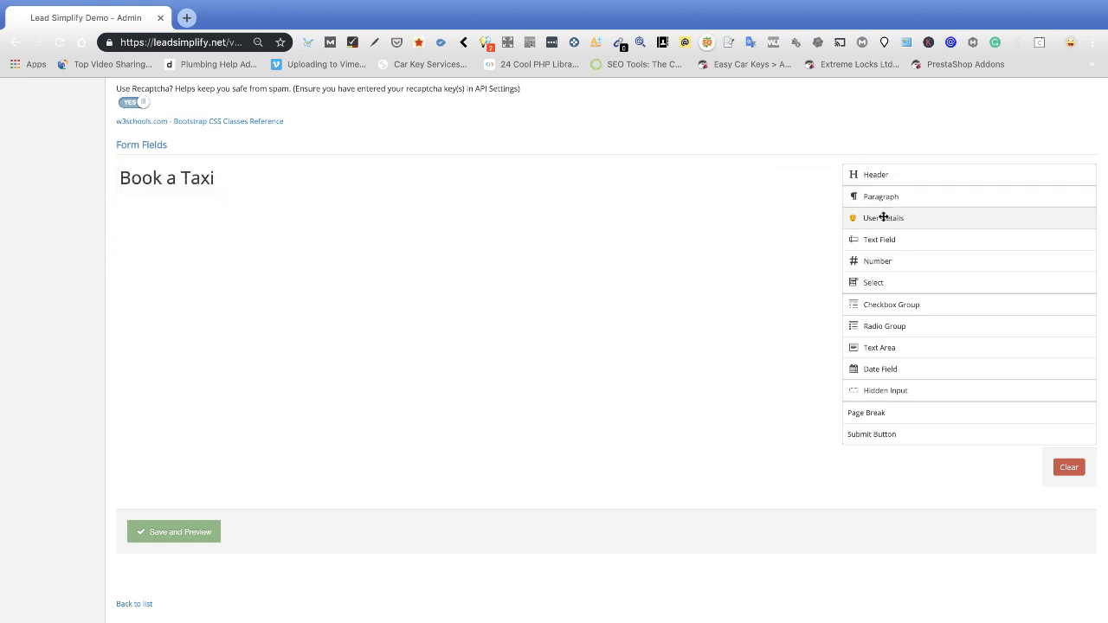
Add the user details fields, remove Address 2, and relabel Zip / Postcode to Postcode.
{"action": "left_click", "coordinate": [883, 218]}
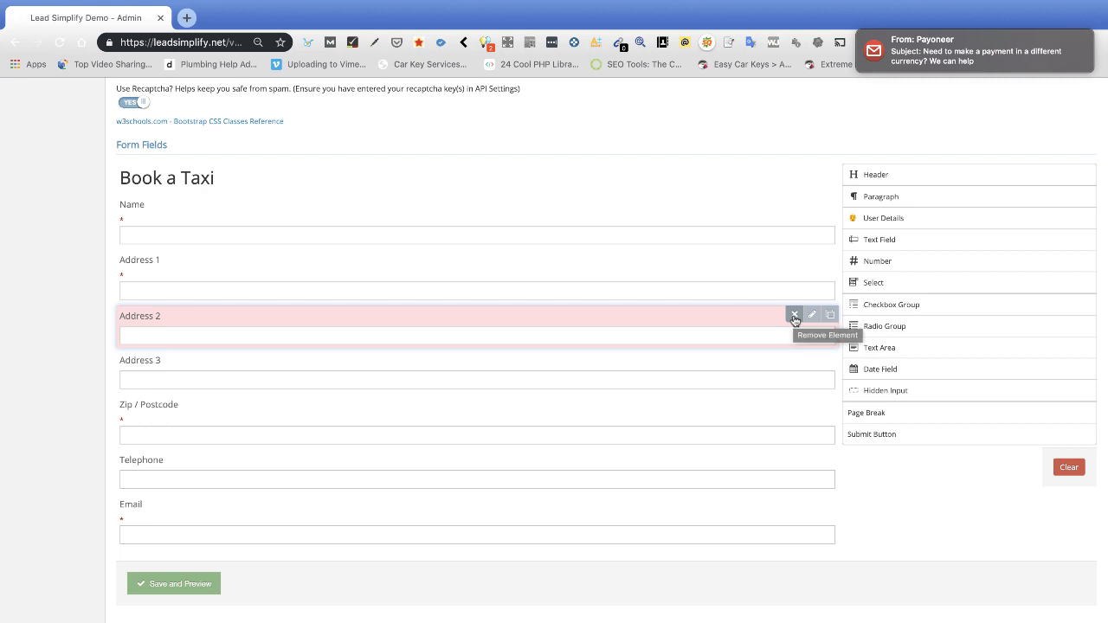
{"action": "left_click", "coordinate": [794, 315]}
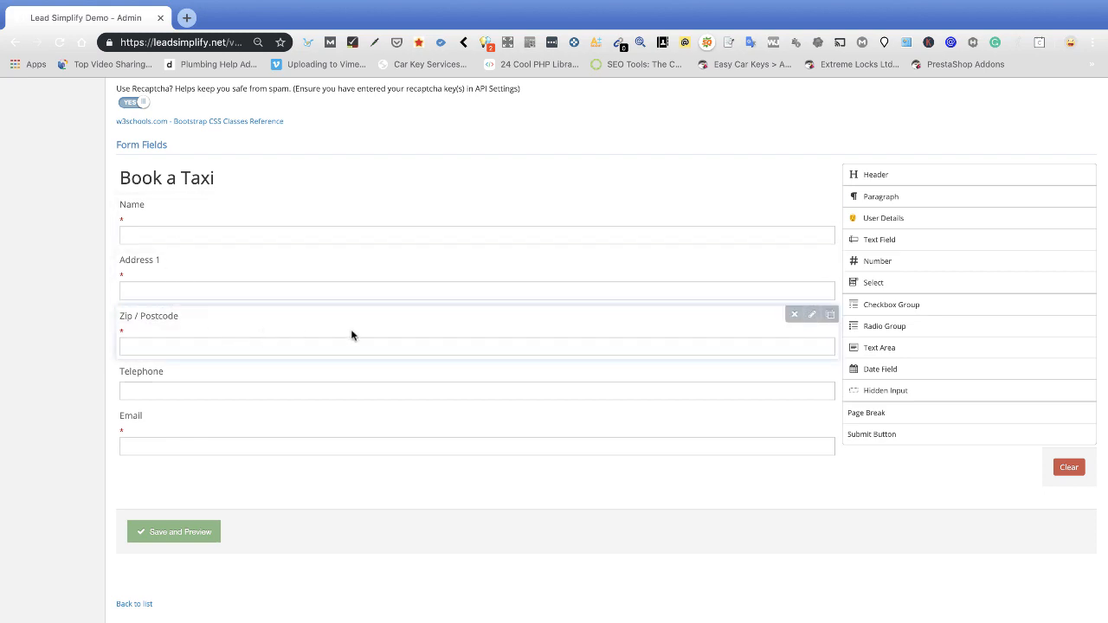
{"action": "left_click", "coordinate": [811, 313]}
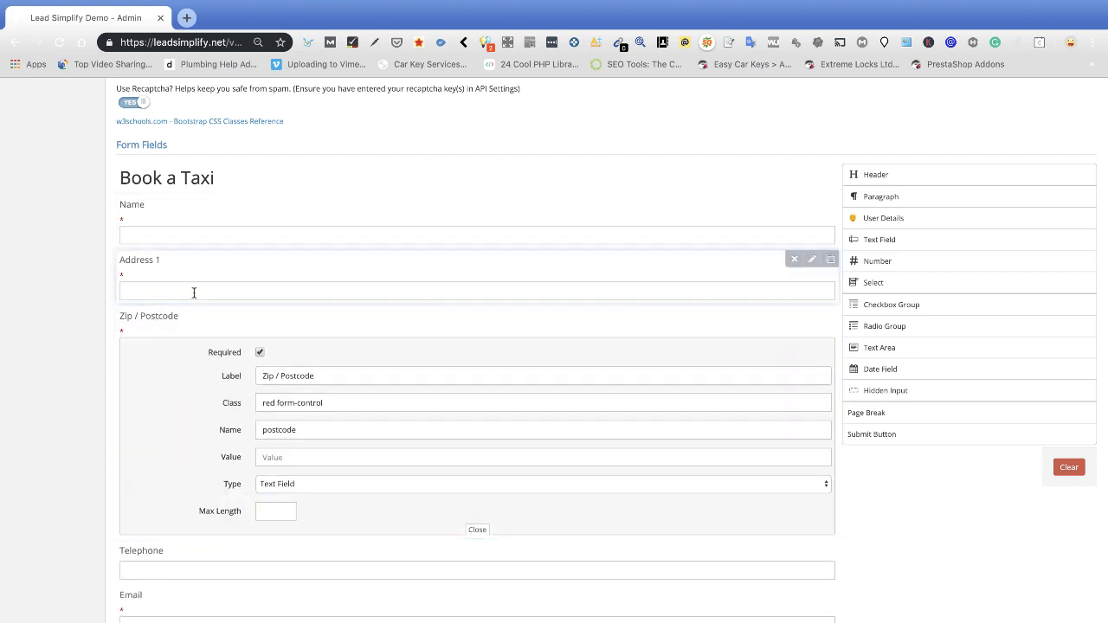
{"action": "left_click_drag", "start_coordinate": [281, 376], "coordinate": [119, 359]}
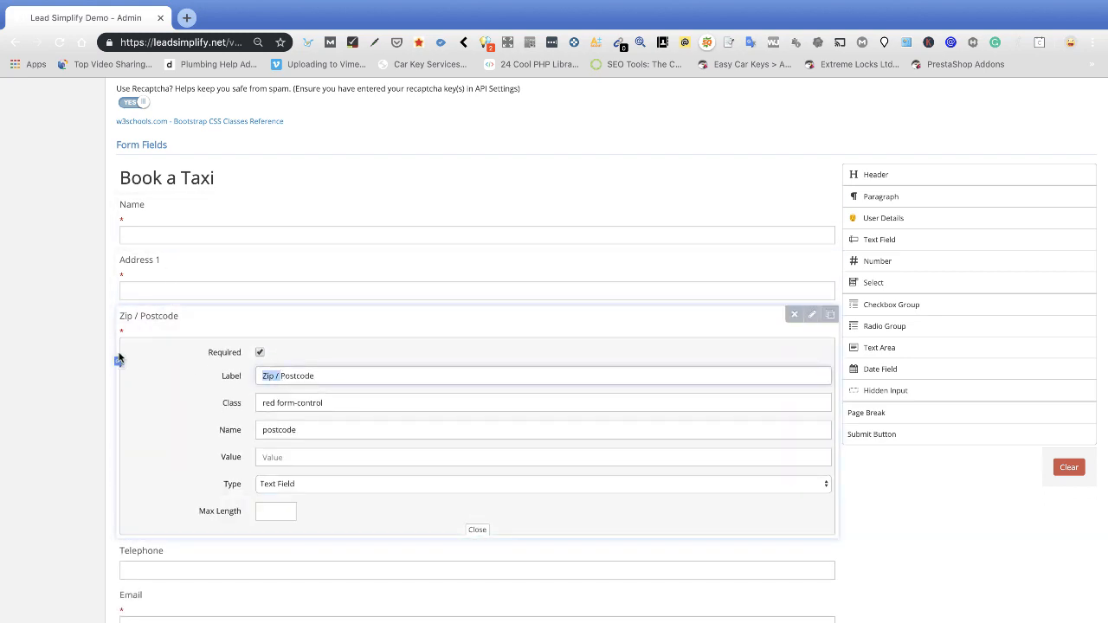
{"action": "key", "text": "BackSpace"}
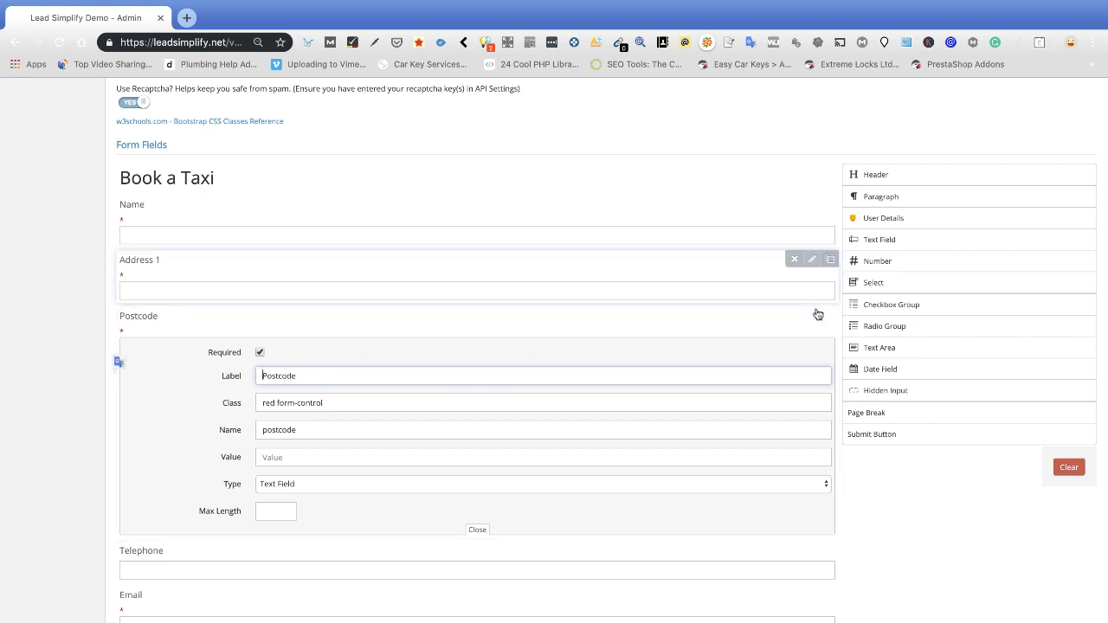
{"action": "left_click", "coordinate": [812, 314]}
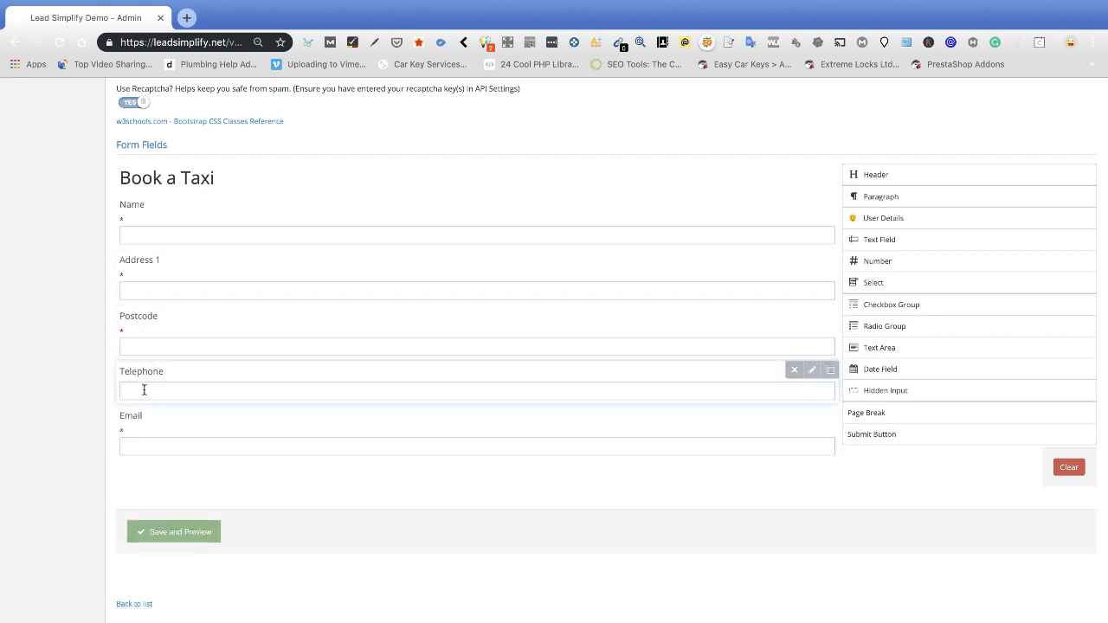
Make the Telephone field required and remove the Email field.
{"action": "left_click", "coordinate": [812, 371]}
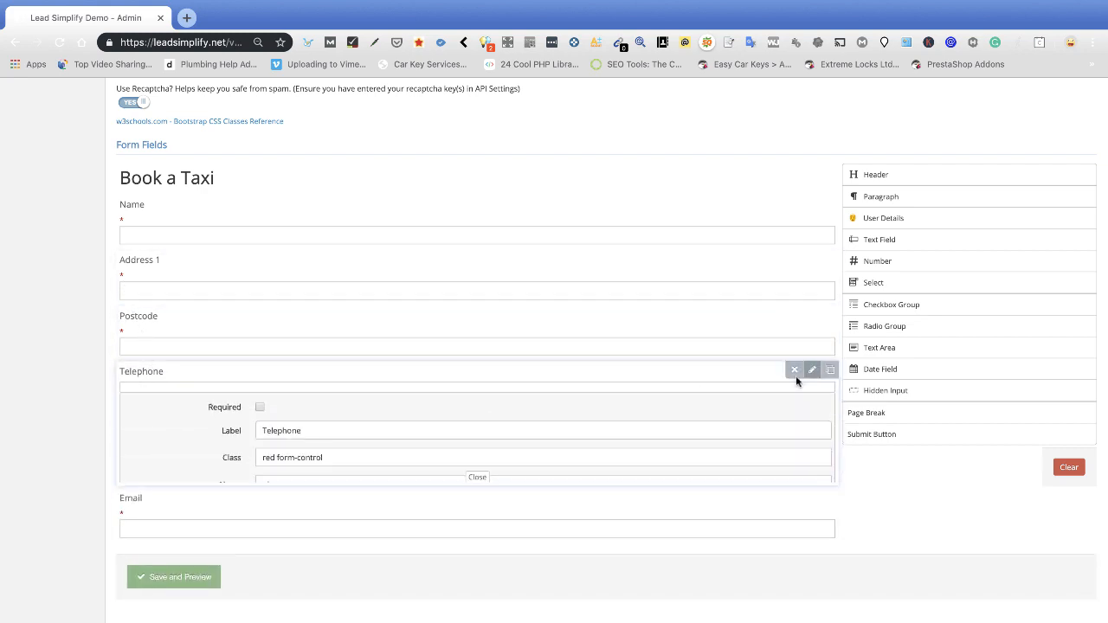
{"action": "left_click", "coordinate": [260, 406]}
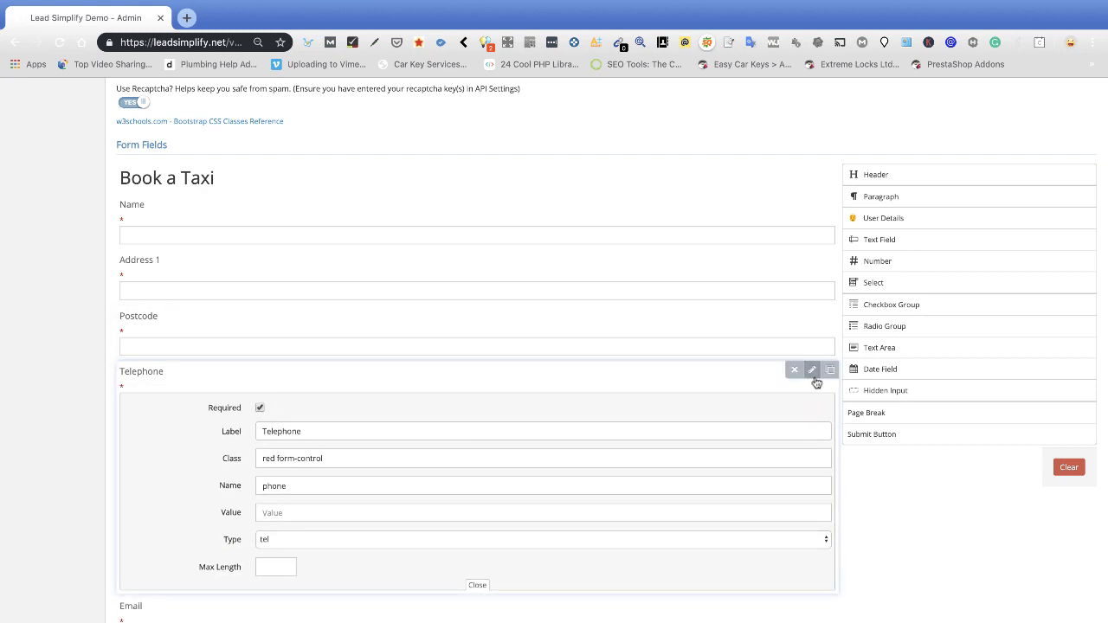
{"action": "left_click", "coordinate": [812, 372]}
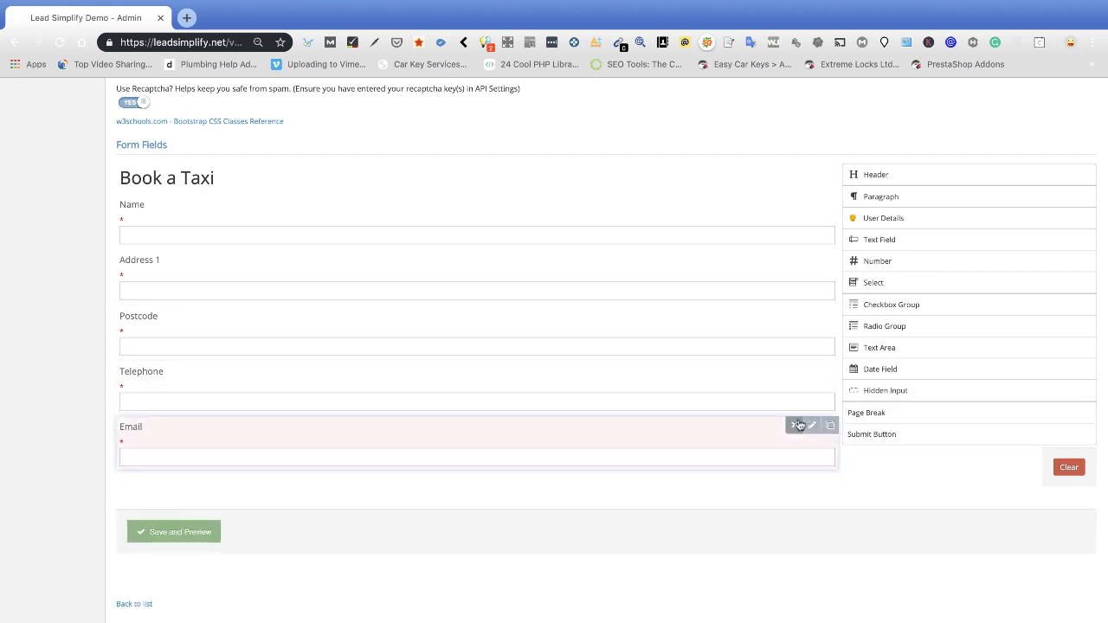
{"action": "left_click", "coordinate": [794, 427]}
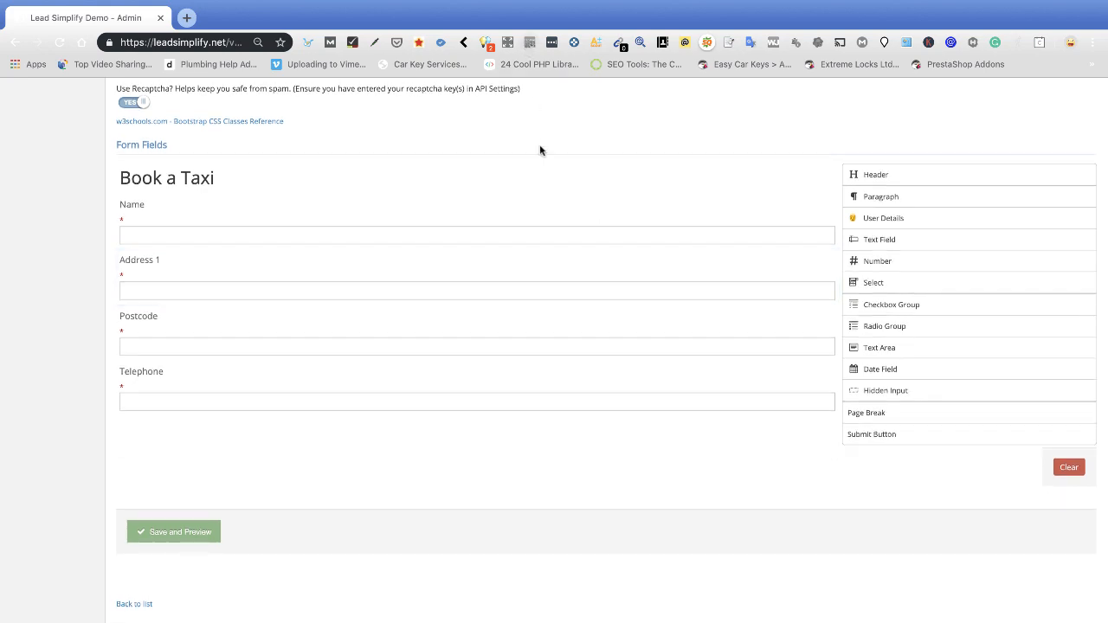
Add a required text area labelled 'Address going to' below Telephone.
{"action": "left_click", "coordinate": [888, 348]}
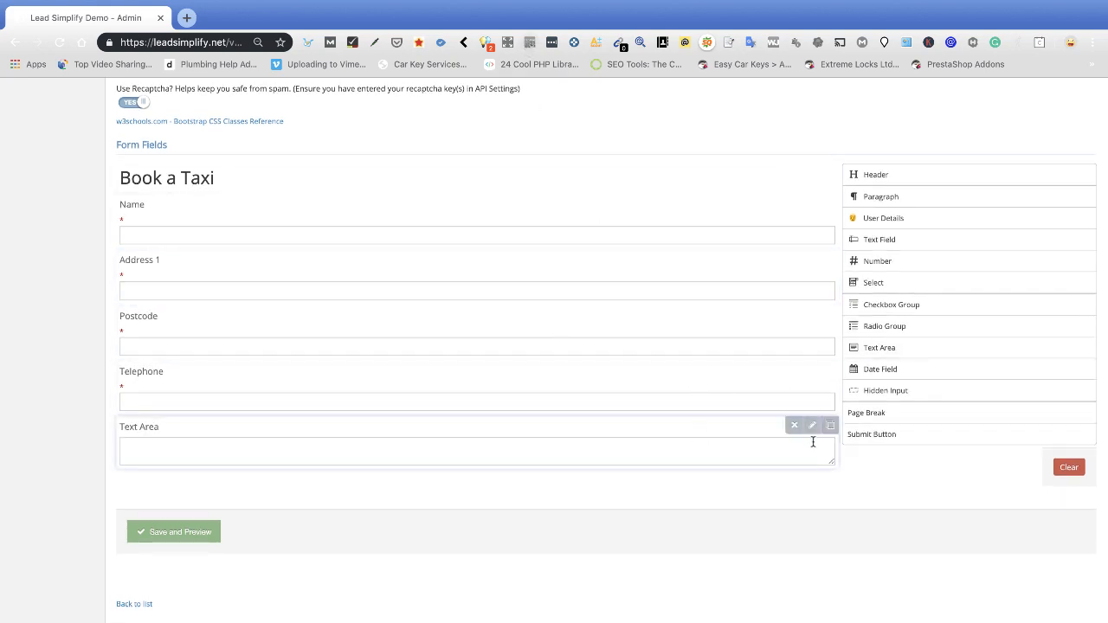
{"action": "left_click", "coordinate": [815, 428]}
{"action": "triple_click", "coordinate": [342, 475]}
{"action": "type", "text": "Ad"}
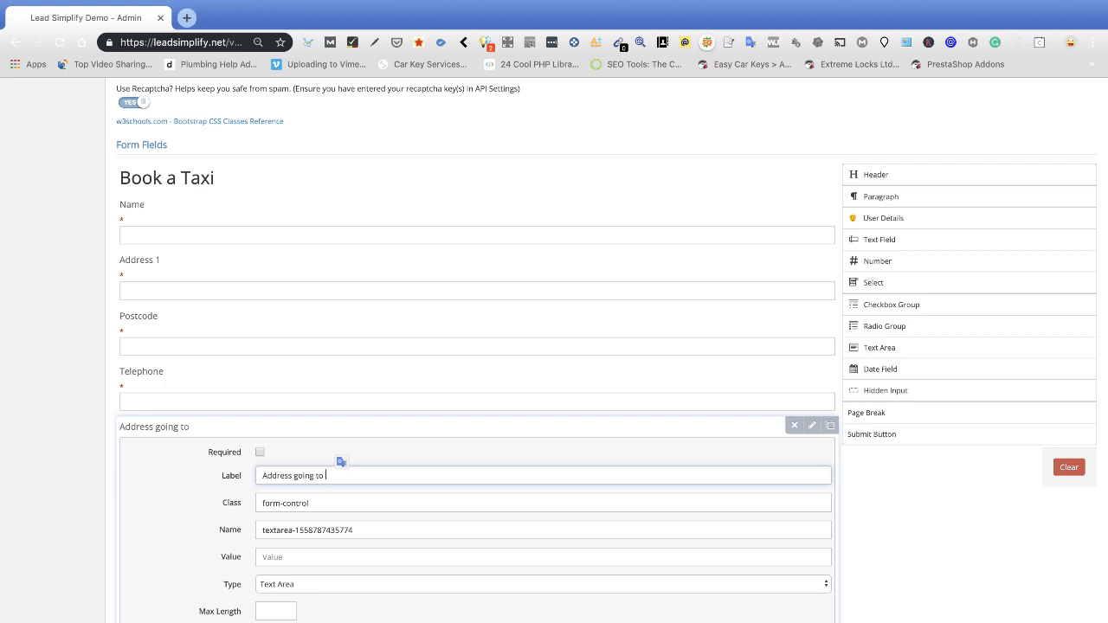
{"action": "type", "text": "dress going to"}
{"action": "left_click", "coordinate": [260, 452]}
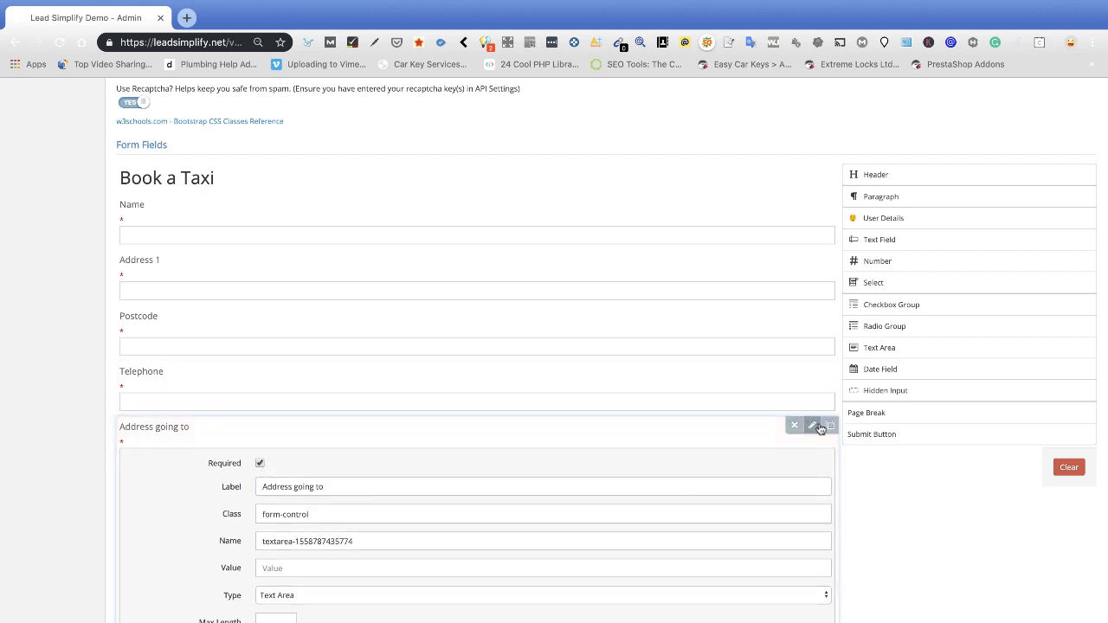
{"action": "left_click", "coordinate": [812, 425]}
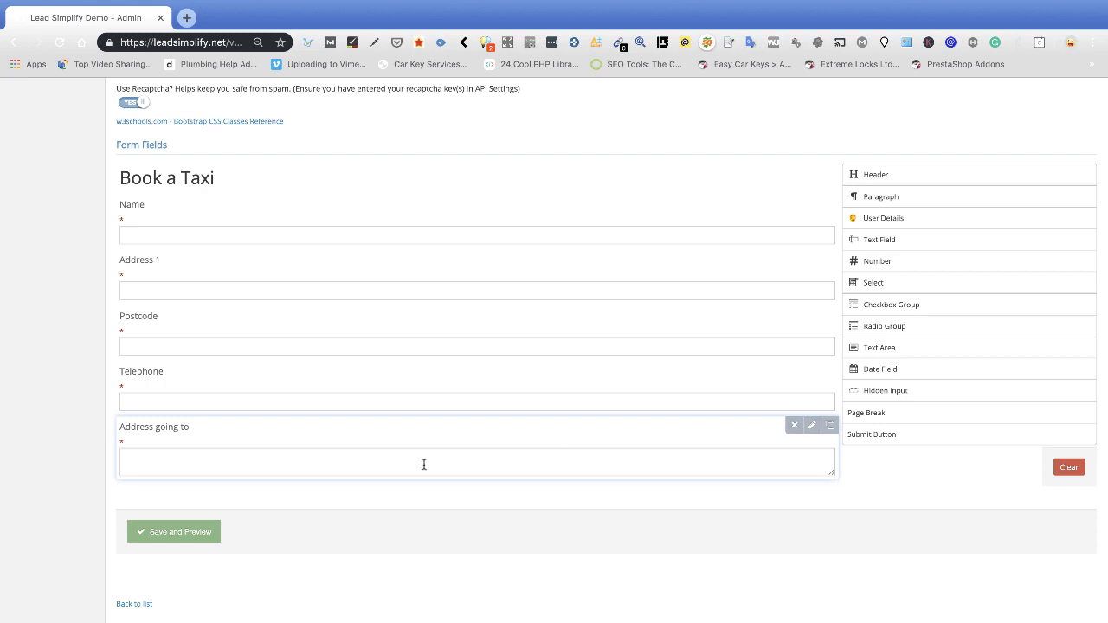
Add a Submit button below the 'Address going to' field.
{"action": "left_click", "coordinate": [183, 460]}
{"action": "left_click", "coordinate": [225, 500]}
{"action": "left_click_drag", "start_coordinate": [887, 435], "coordinate": [456, 492]}
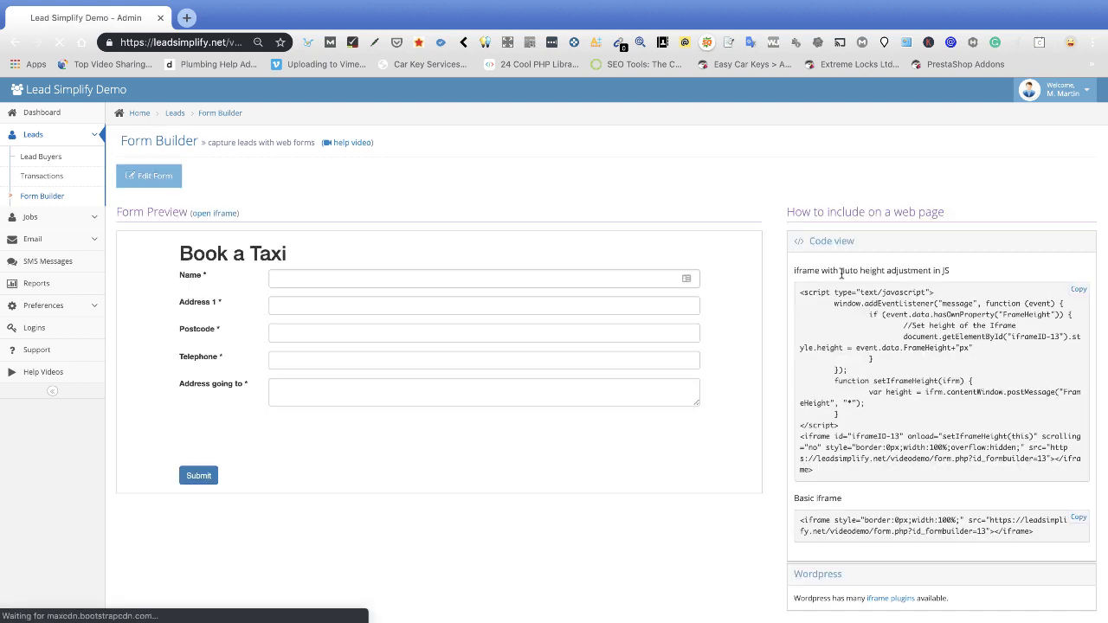
Copy the Book a Taxi form's iframe embed code from the preview.
{"action": "left_click", "coordinate": [1078, 290]}
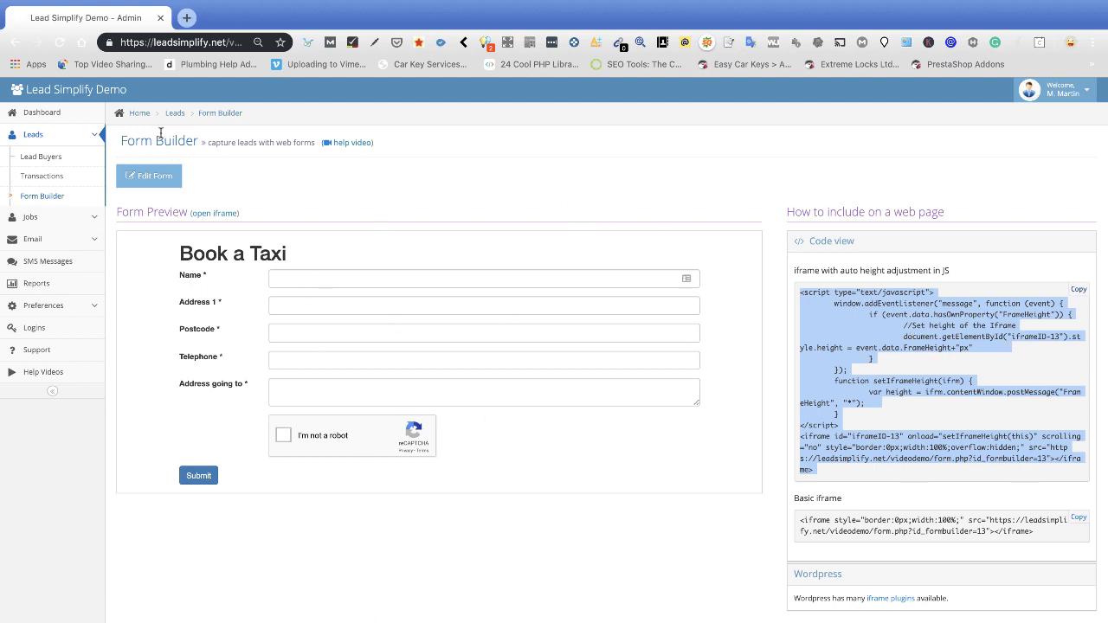
{"action": "left_click", "coordinate": [288, 165]}
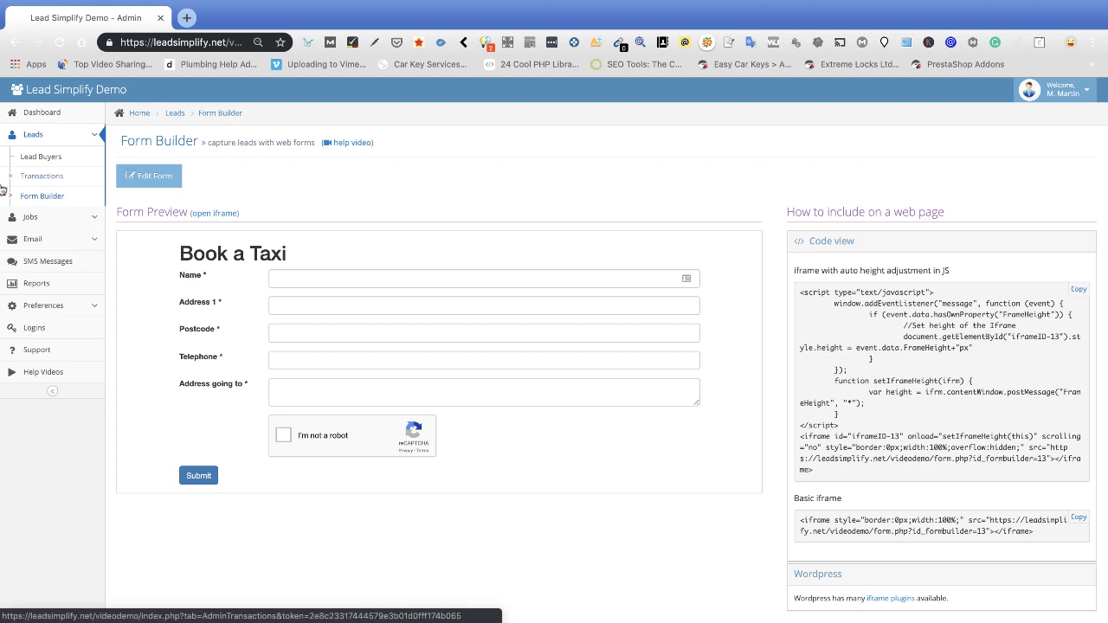
Open the lead buyer self-signup URL from the Lead Buyers page in a new tab.
{"action": "left_click", "coordinate": [49, 160]}
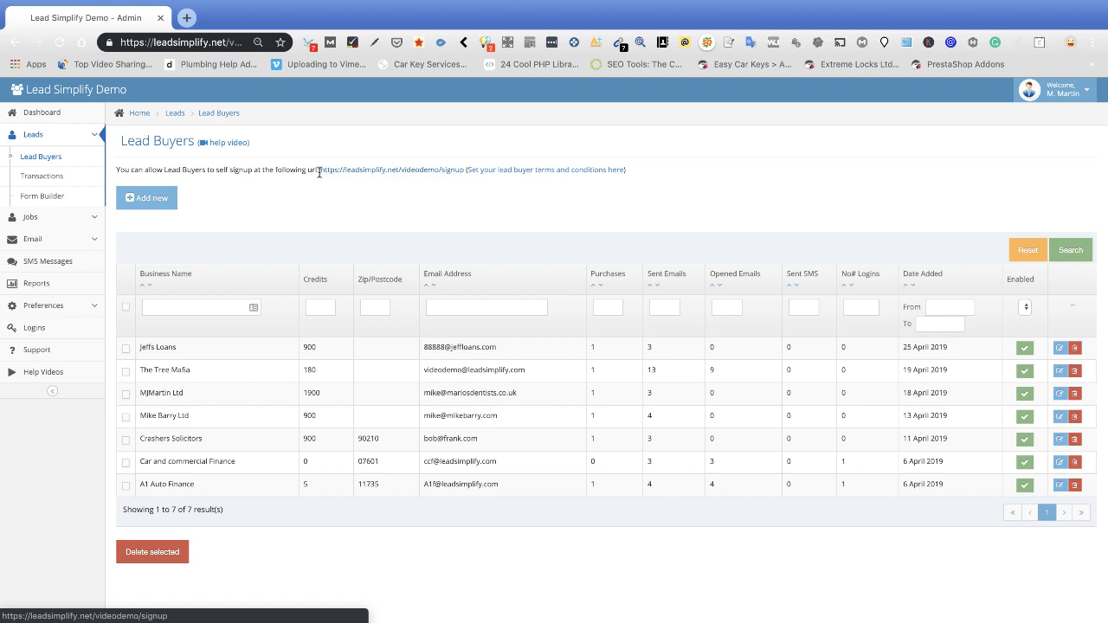
{"action": "left_click_drag", "start_coordinate": [319, 173], "coordinate": [465, 170]}
{"action": "left_click", "coordinate": [400, 173]}
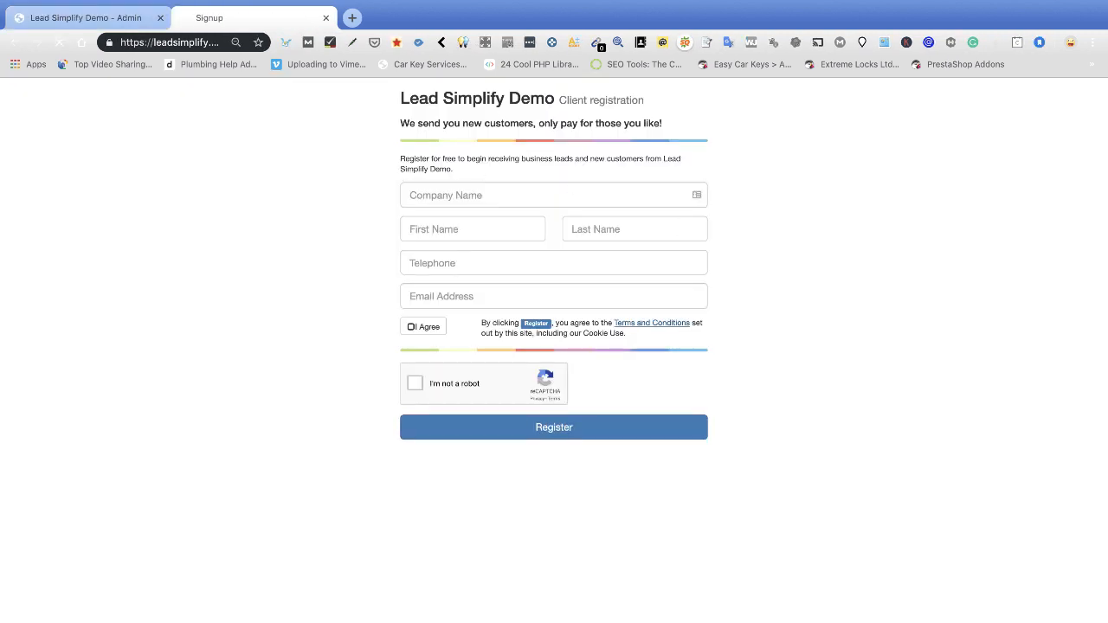
Fill in the signup form with company Taxi plus the buyer's name, telephone and e-mail.
{"action": "left_click", "coordinate": [468, 196]}
{"action": "type", "text": "Ta"}
{"action": "key", "text": "Tab"}
{"action": "type", "text": "Taxi"}
{"action": "key", "text": "Tab"}
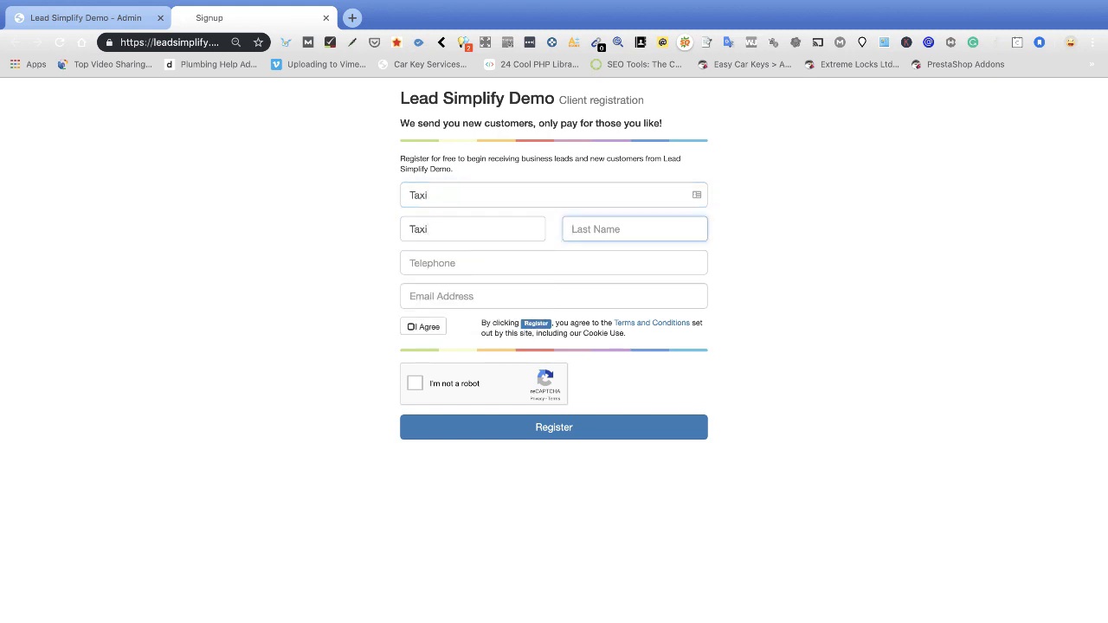
{"action": "type", "text": "GuyNumberOne"}
{"action": "left_click", "coordinate": [422, 263]}
{"action": "type", "text": "077777777777"}
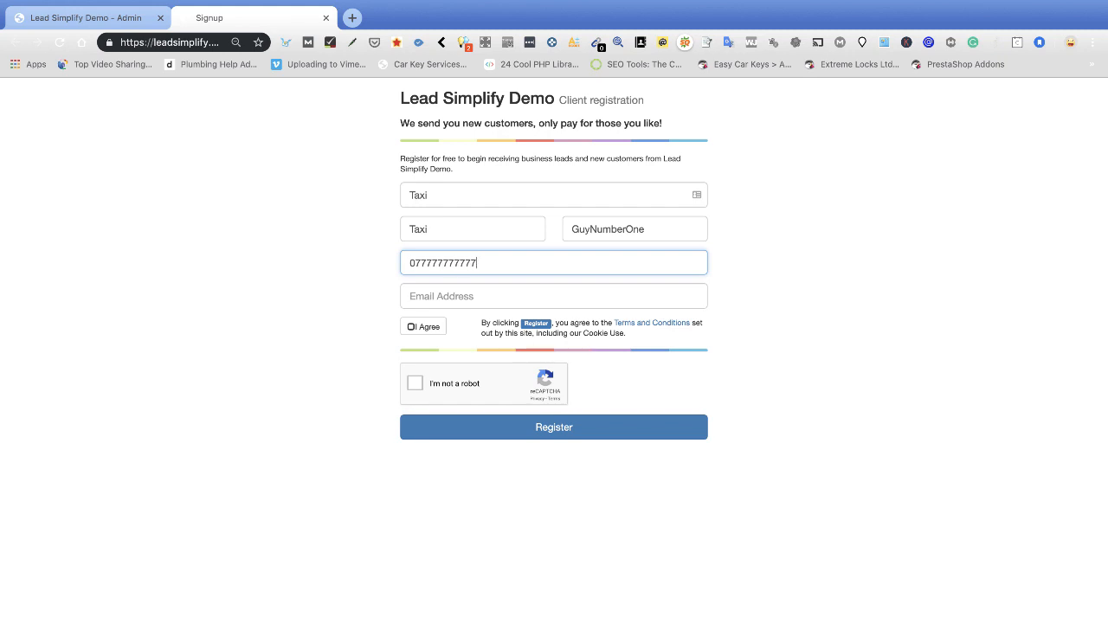
{"action": "left_click", "coordinate": [424, 296]}
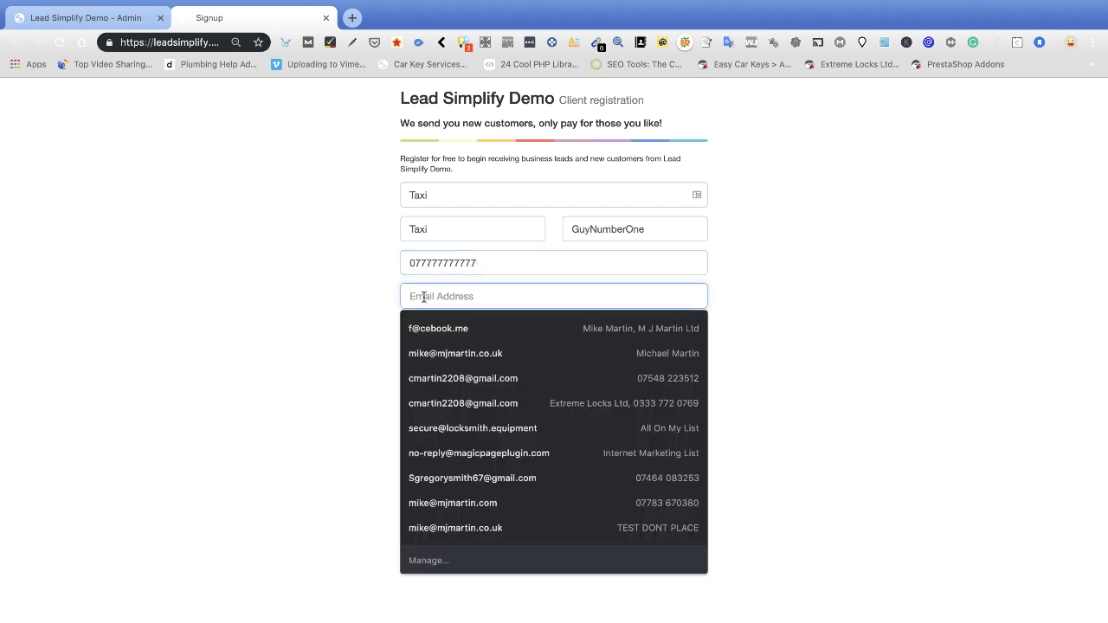
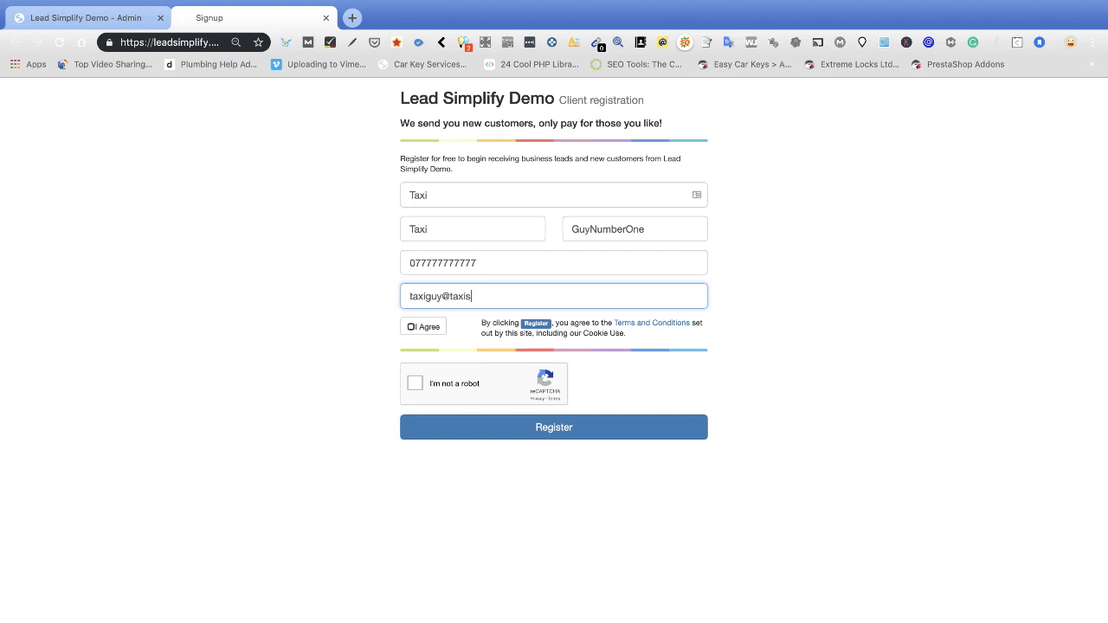
Accept the terms, pass reCAPTCHA, register the buyer, and return to the admin tab.
{"action": "left_click", "coordinate": [414, 326]}
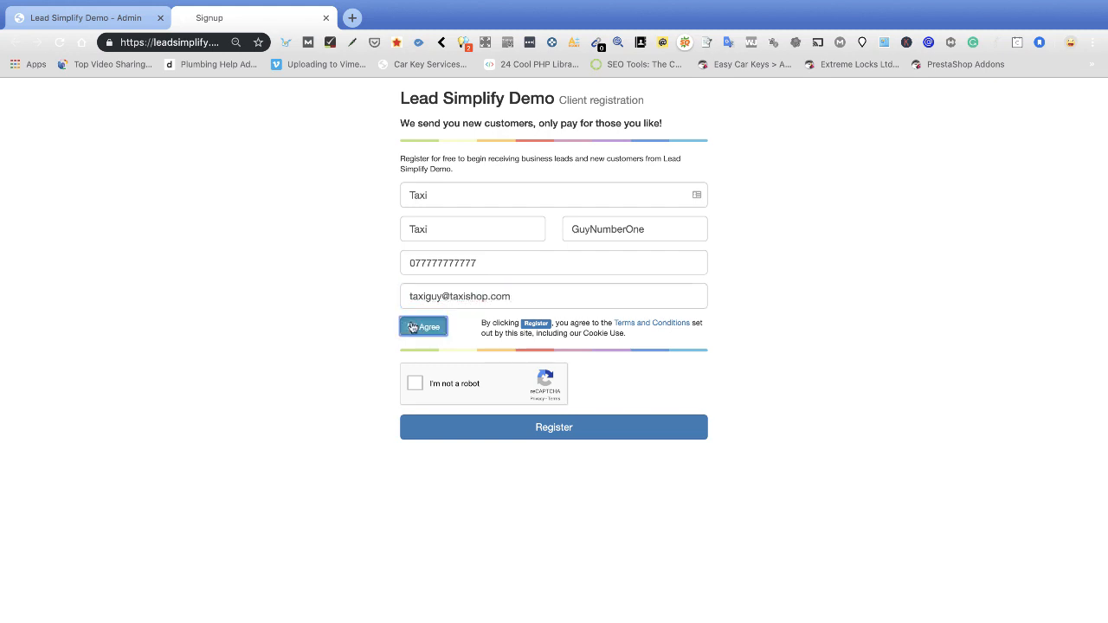
{"action": "left_click", "coordinate": [419, 387]}
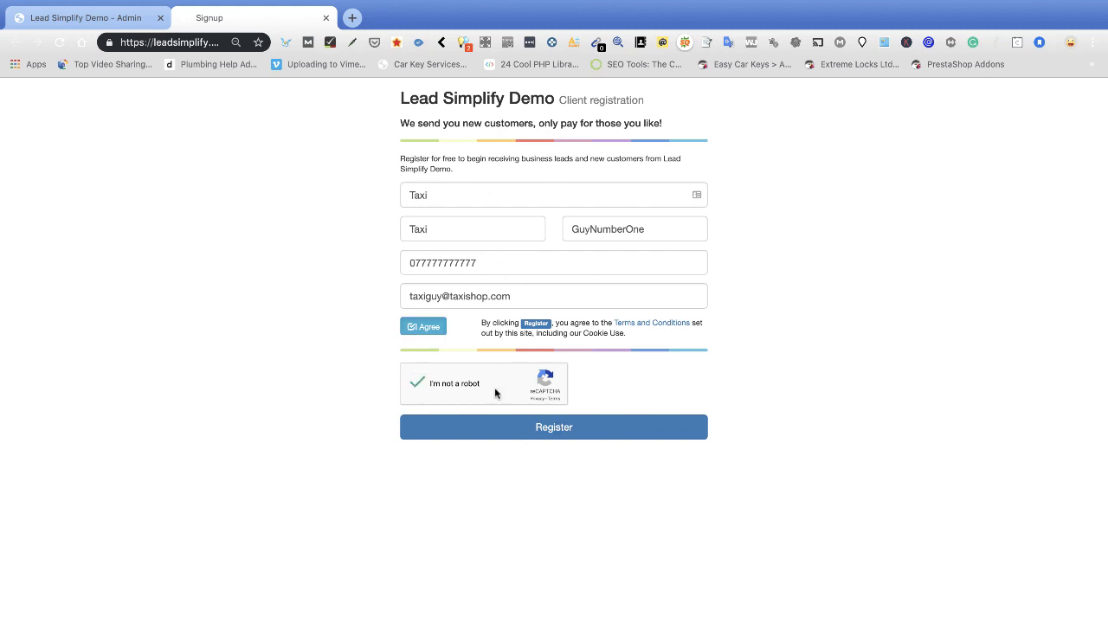
{"action": "left_click", "coordinate": [561, 435]}
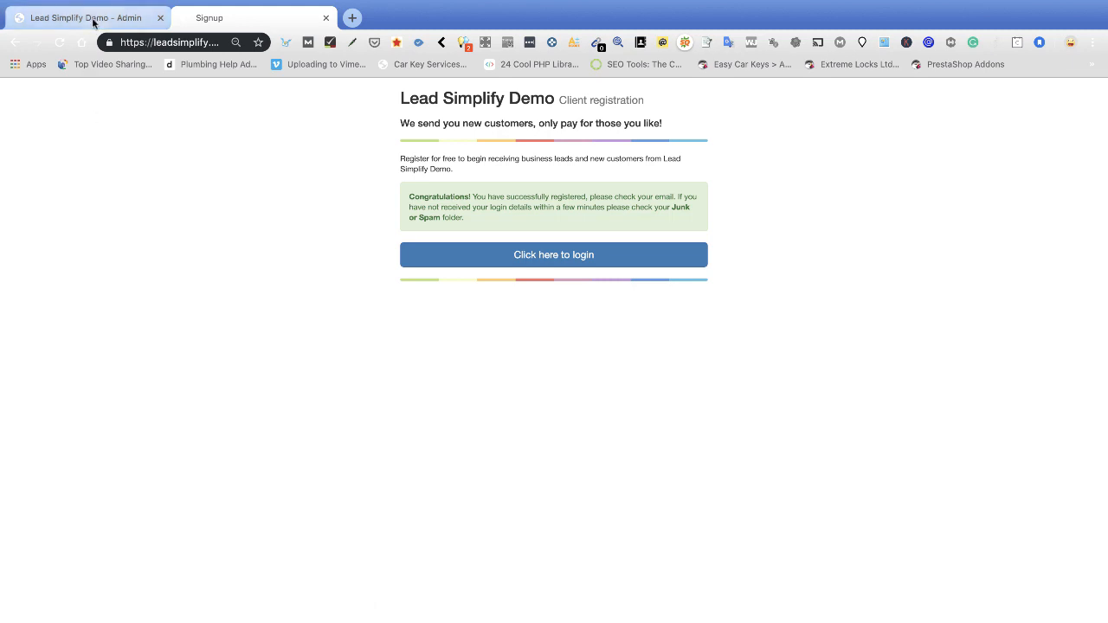
{"action": "left_click", "coordinate": [60, 19]}
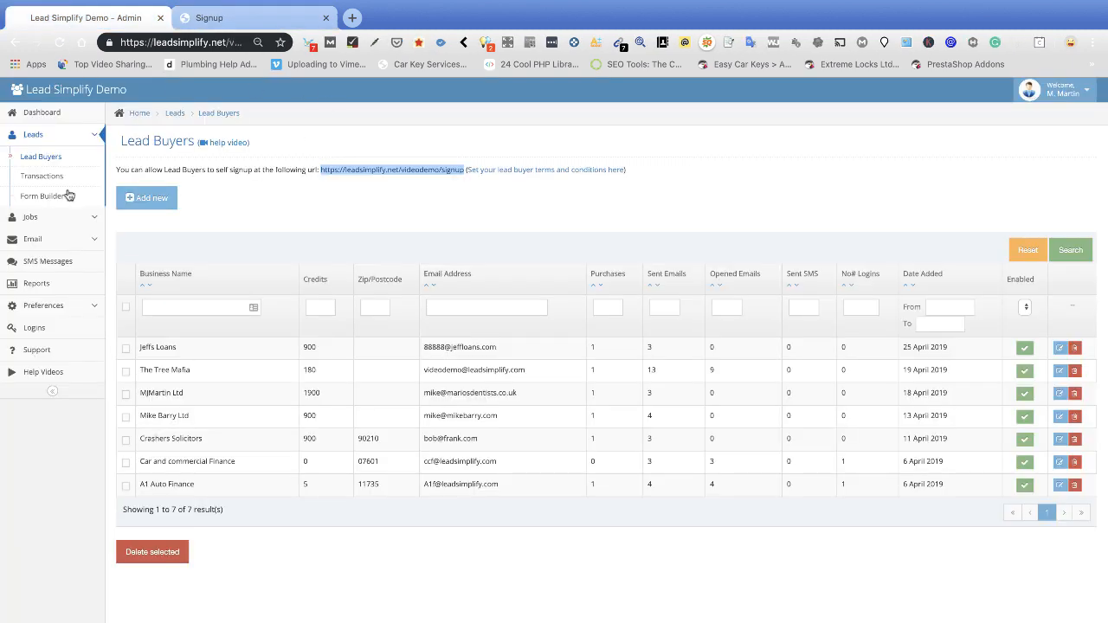
Refresh the Lead Buyers list and open the Taxi buyer's record.
{"action": "left_click", "coordinate": [49, 158]}
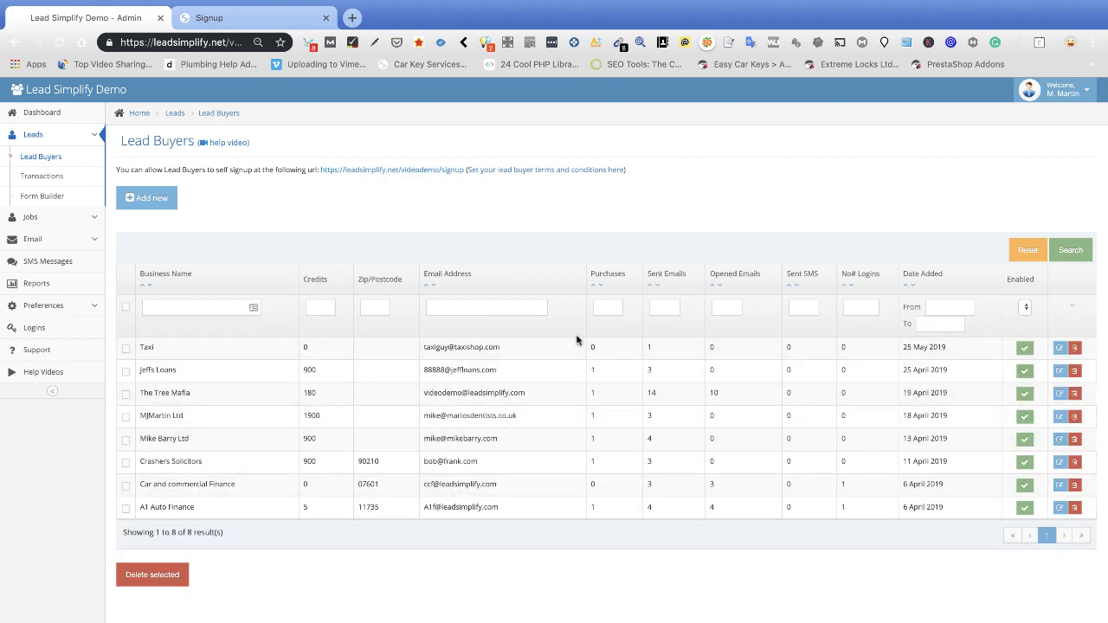
{"action": "left_click", "coordinate": [1061, 348]}
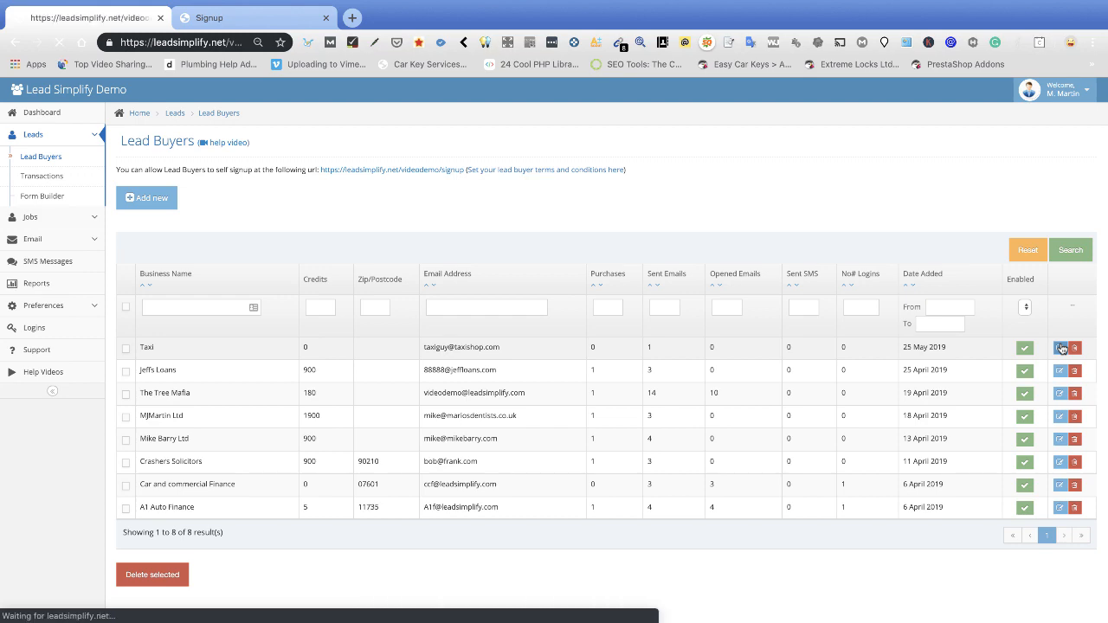
{"action": "scroll", "coordinate": [649, 408], "scroll_direction": "down", "scroll_amount": 2}
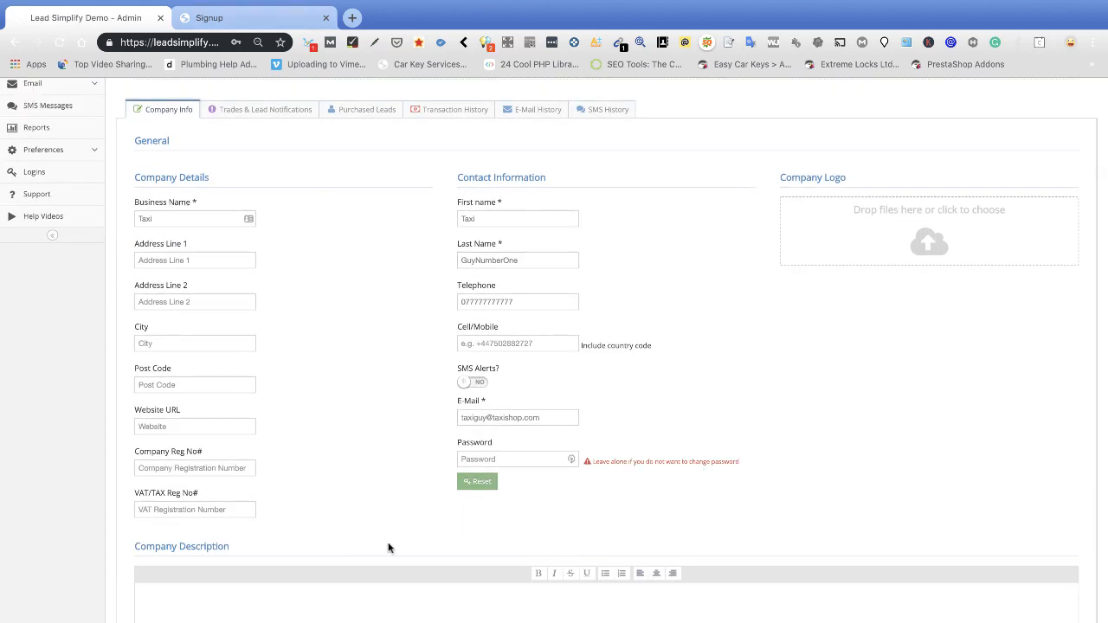
{"action": "scroll", "coordinate": [303, 320], "scroll_direction": "up", "scroll_amount": 2}
Set the Taxi buyer's Industry/Niche to Taxi in Trades & Lead Notifications.
{"action": "left_click", "coordinate": [254, 219]}
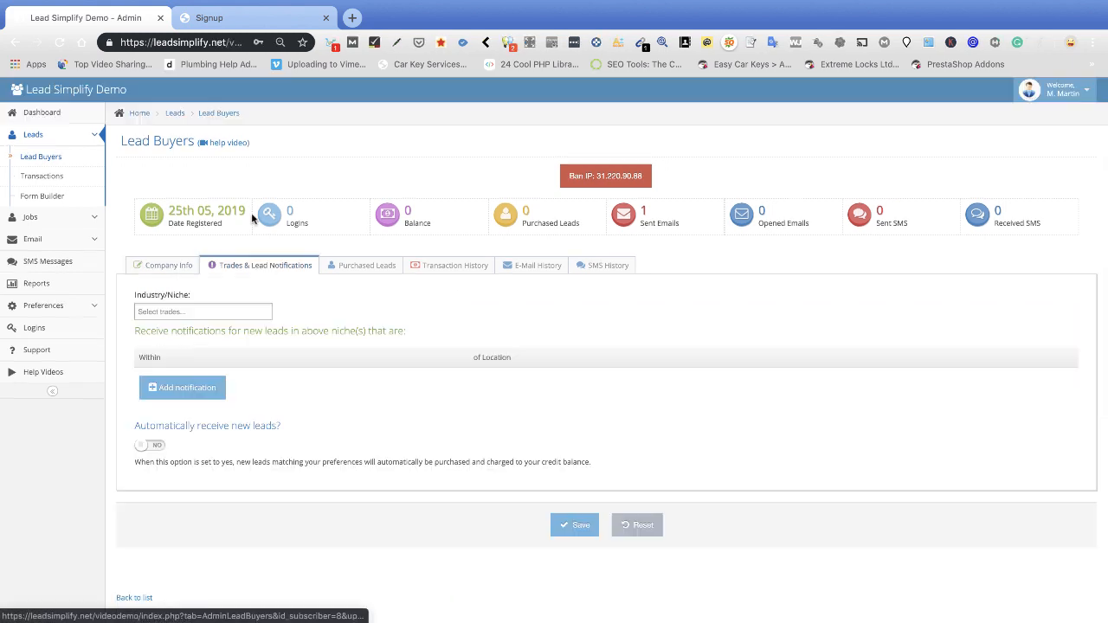
{"action": "left_click", "coordinate": [207, 314]}
{"action": "scroll", "coordinate": [214, 372], "scroll_direction": "down", "scroll_amount": 3}
{"action": "left_click", "coordinate": [152, 421]}
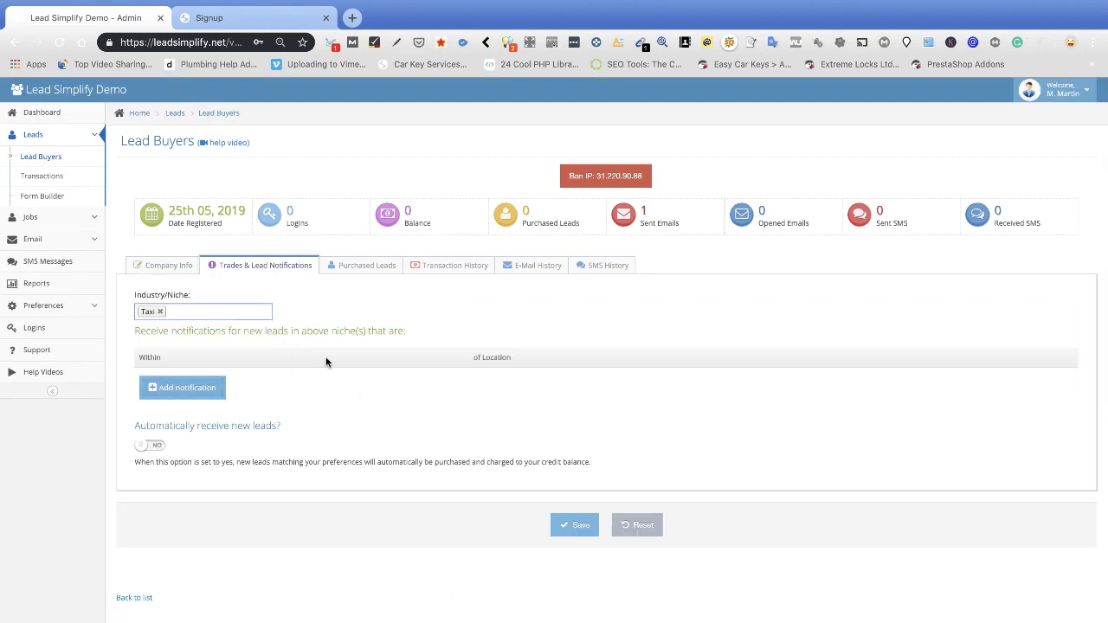
Add a notification for leads within 5 miles of Middleton, Manchester, UK and save.
{"action": "left_click", "coordinate": [156, 390]}
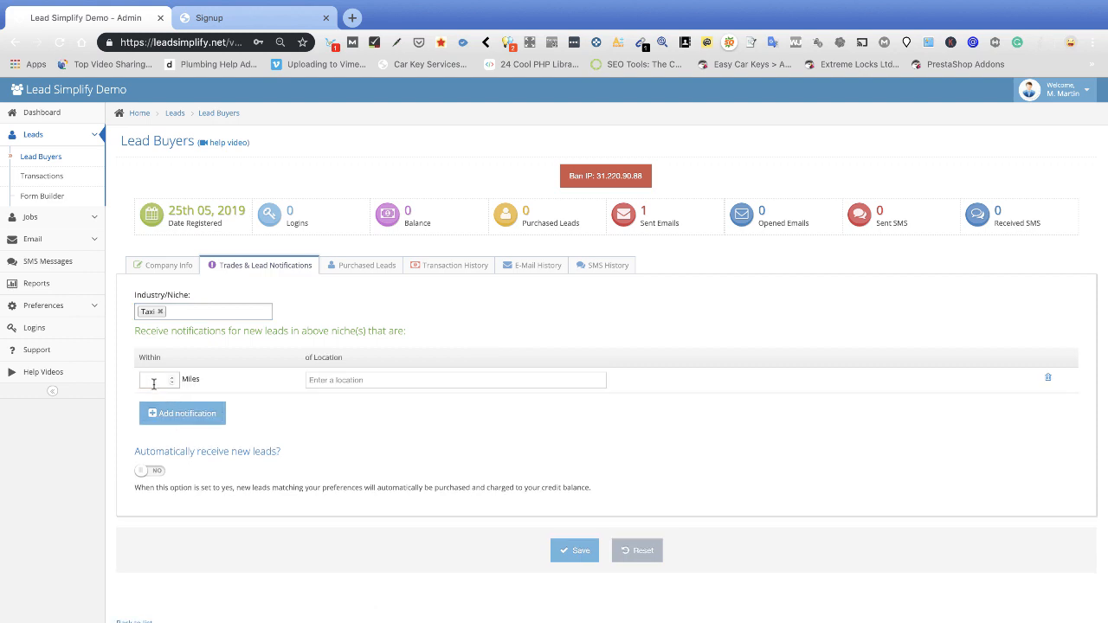
{"action": "type", "text": "5"}
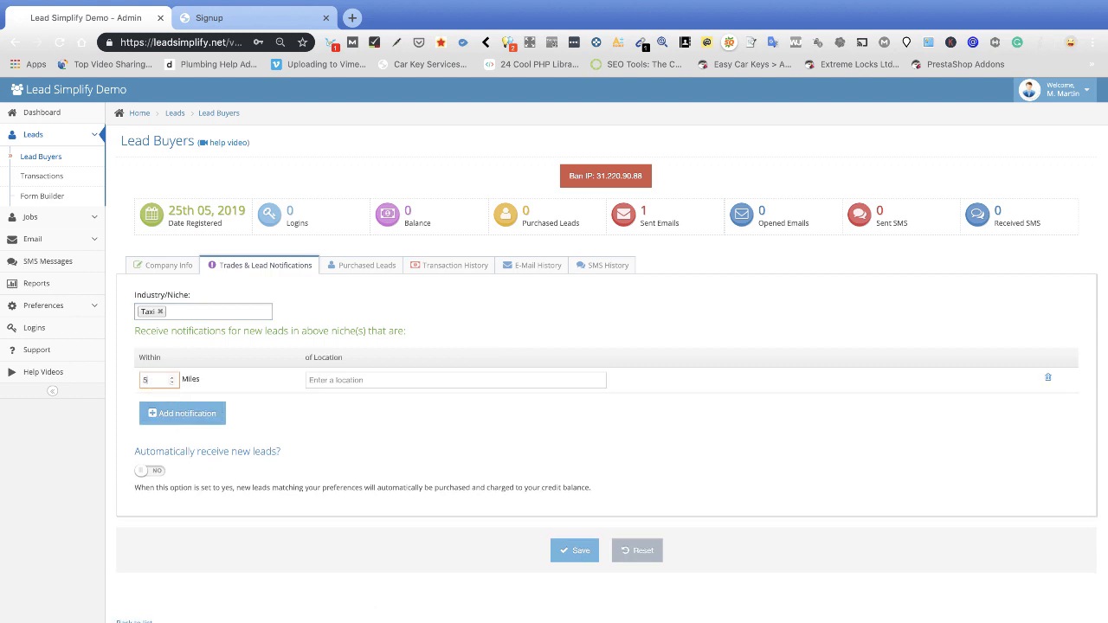
{"action": "left_click", "coordinate": [367, 383]}
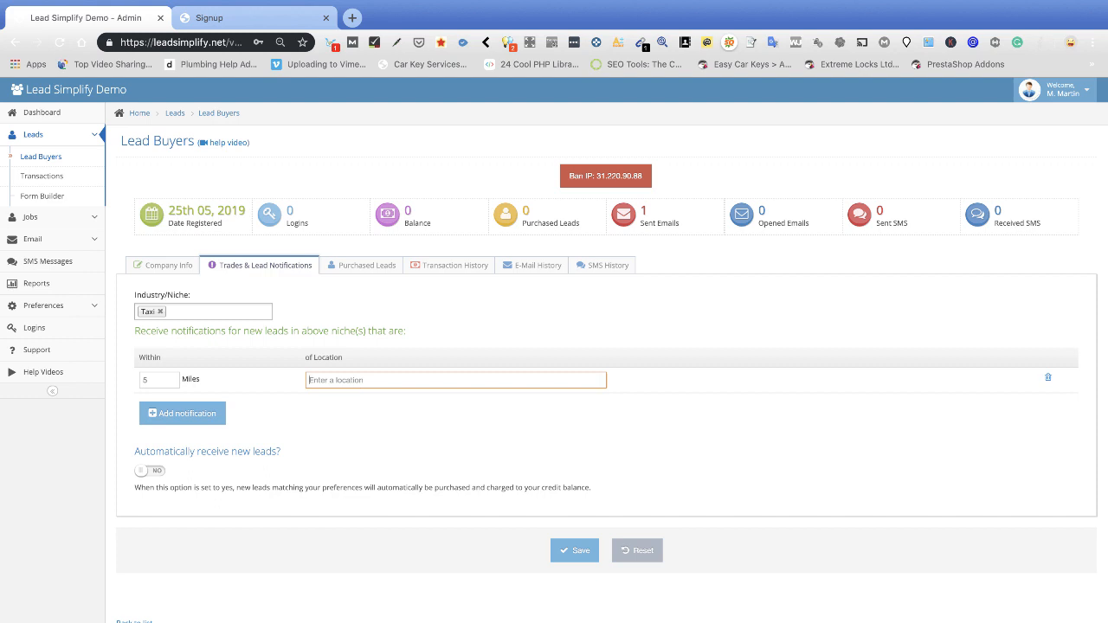
{"action": "type", "text": "middleton, m"}
{"action": "key", "text": "BackSpace"}
{"action": "key", "text": "BackSpace"}
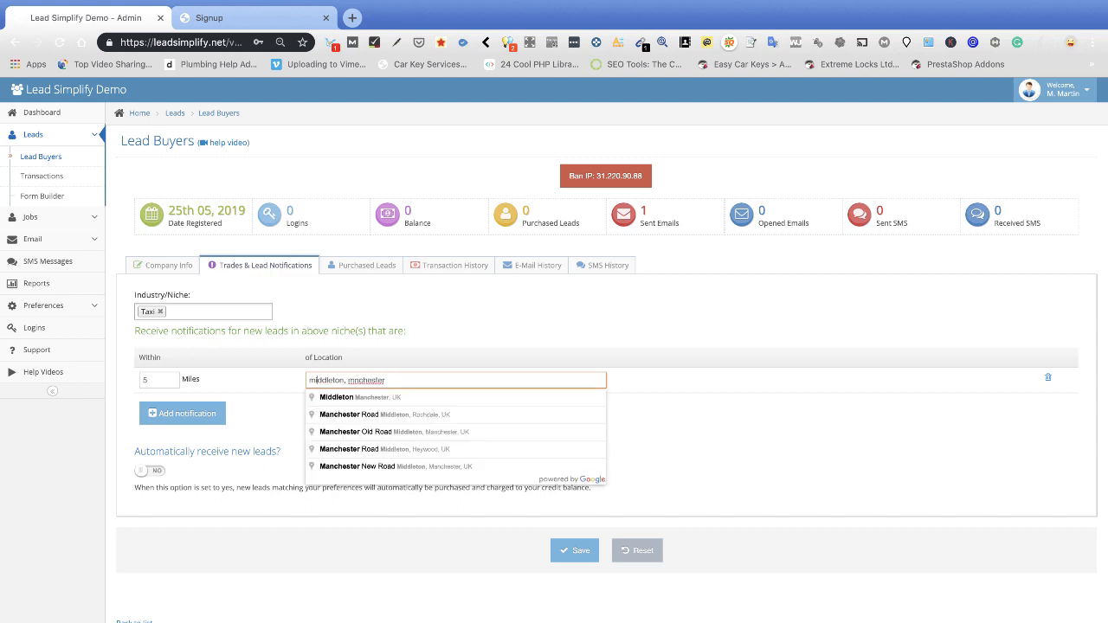
{"action": "left_click", "coordinate": [365, 400]}
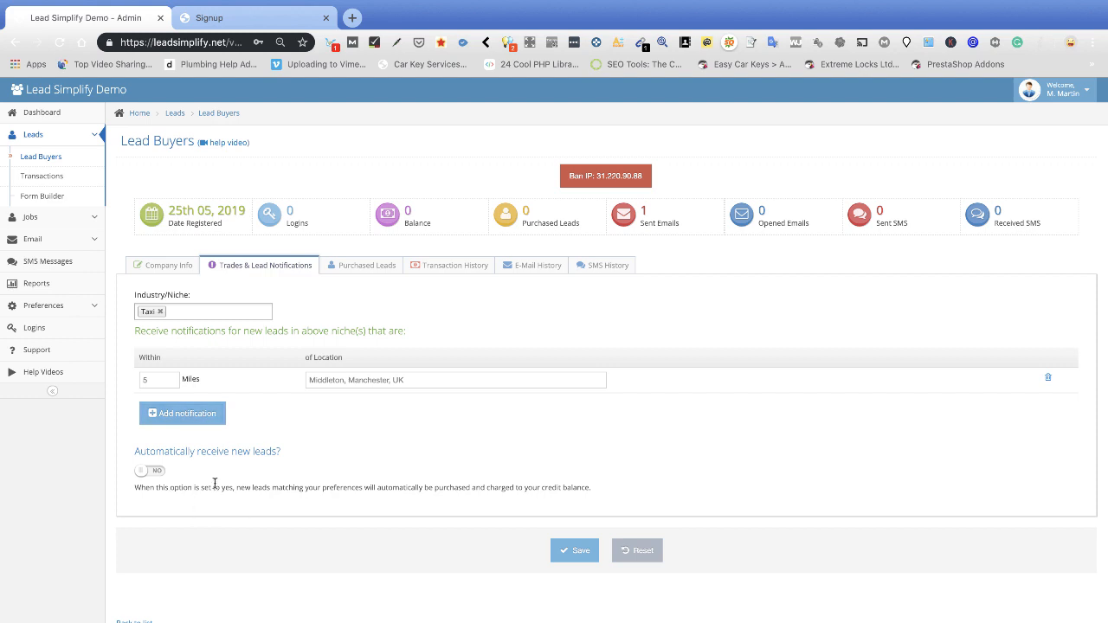
{"action": "left_click", "coordinate": [579, 552]}
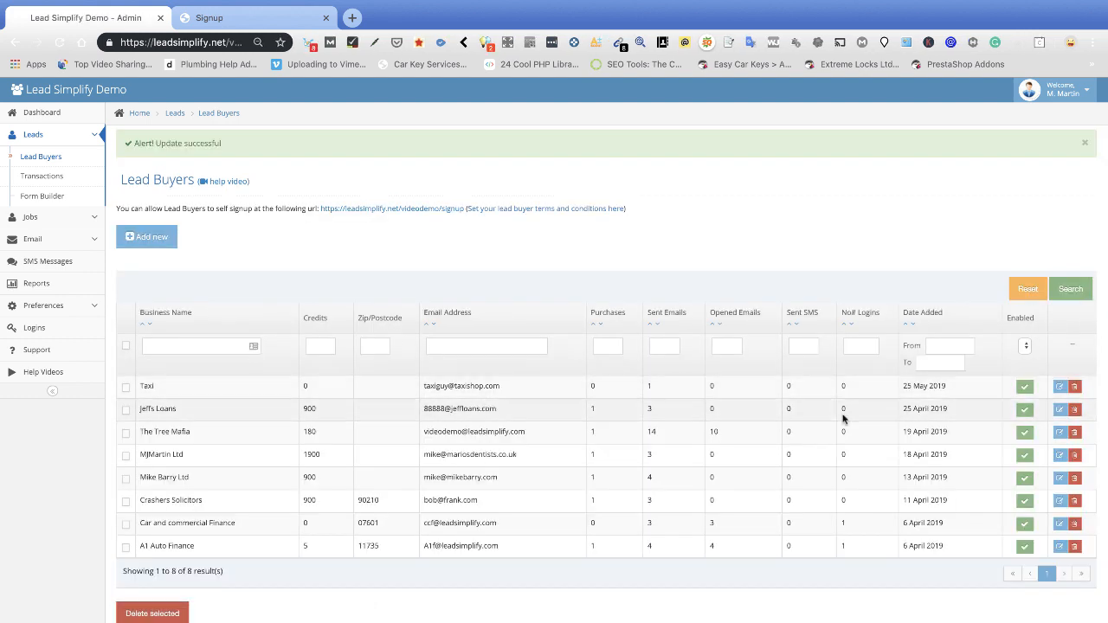
Copy the Taxi buyer's telephone number into Cell/Mobile and switch SMS Alerts to YES.
{"action": "left_click", "coordinate": [1058, 389]}
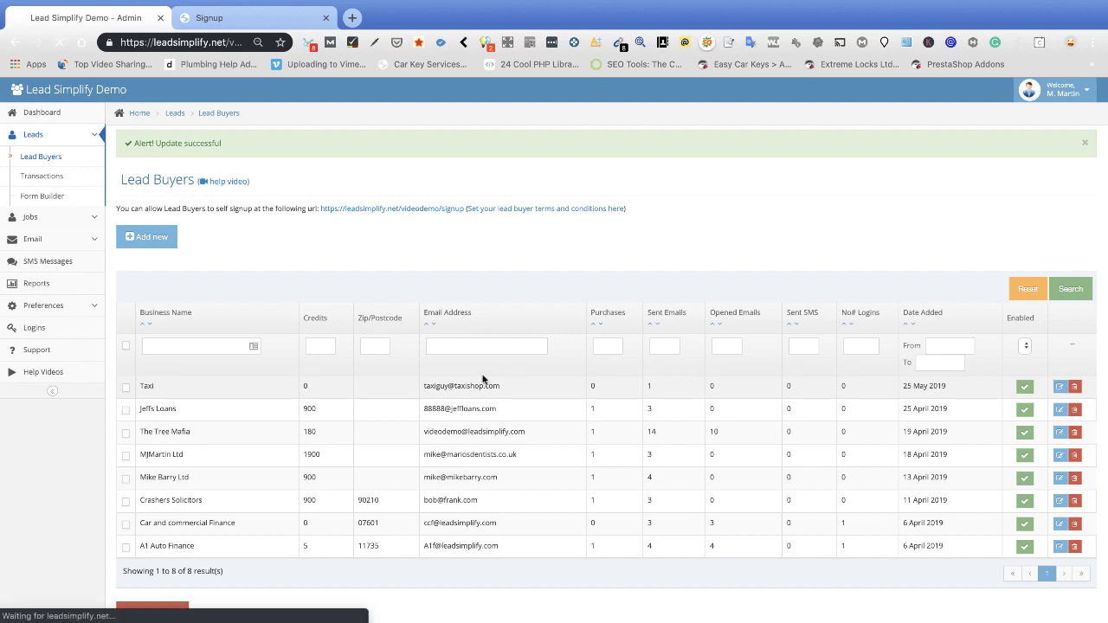
{"action": "scroll", "coordinate": [359, 375], "scroll_direction": "down", "scroll_amount": 2}
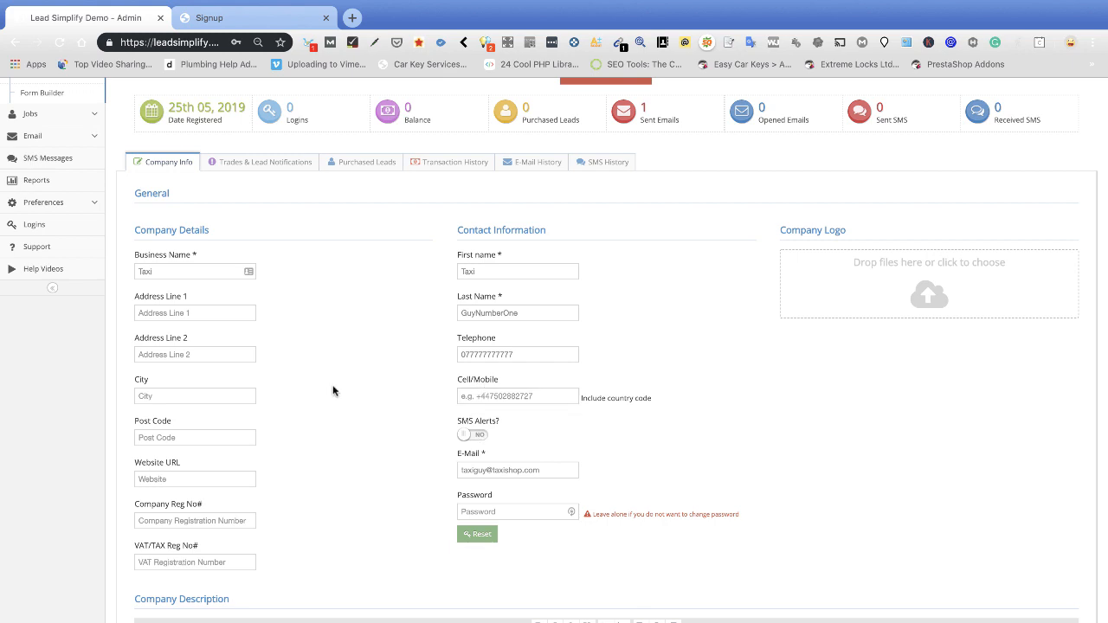
{"action": "double_click", "coordinate": [487, 354]}
{"action": "key", "text": "ctrl+c"}
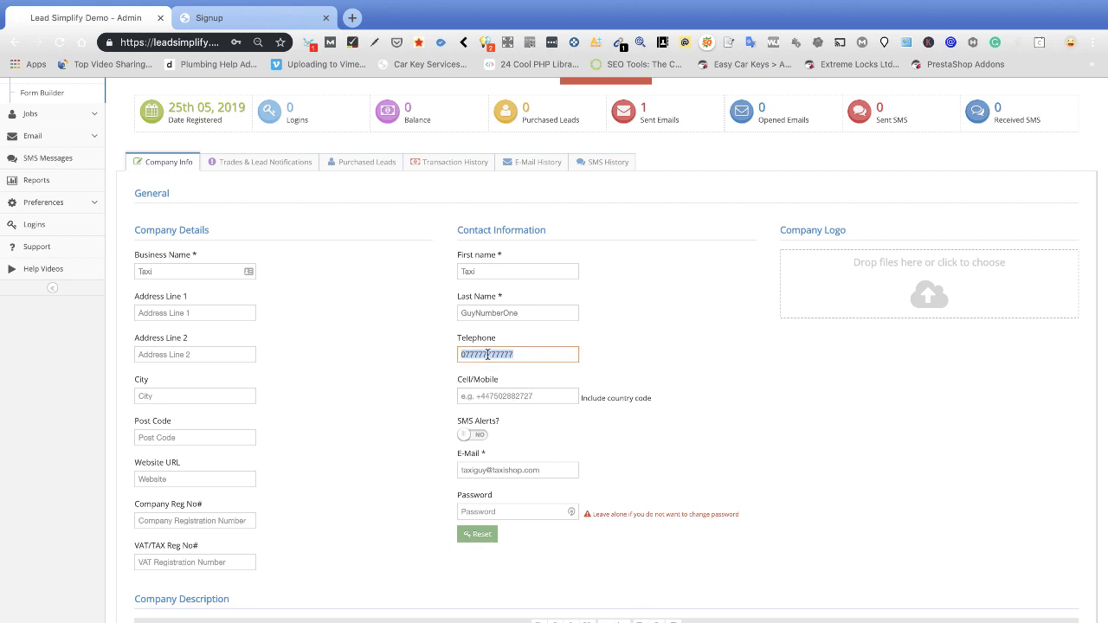
{"action": "left_click", "coordinate": [490, 394]}
{"action": "key", "text": "ctrl+v"}
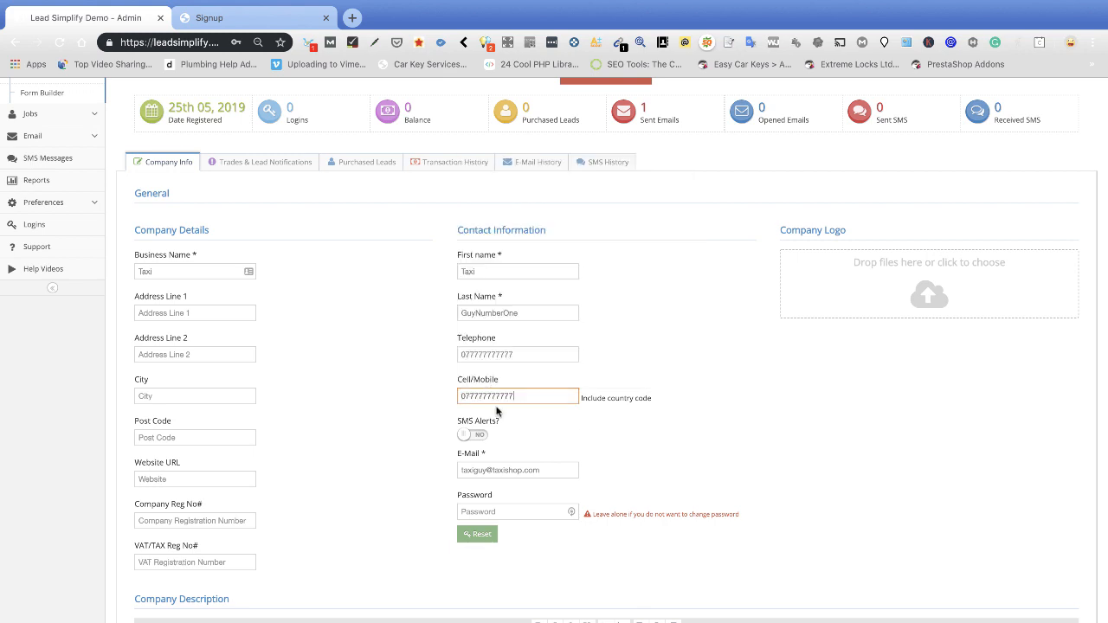
{"action": "left_click", "coordinate": [478, 435]}
Save the Taxi buyer's updated profile.
{"action": "scroll", "coordinate": [421, 485], "scroll_direction": "down", "scroll_amount": 3}
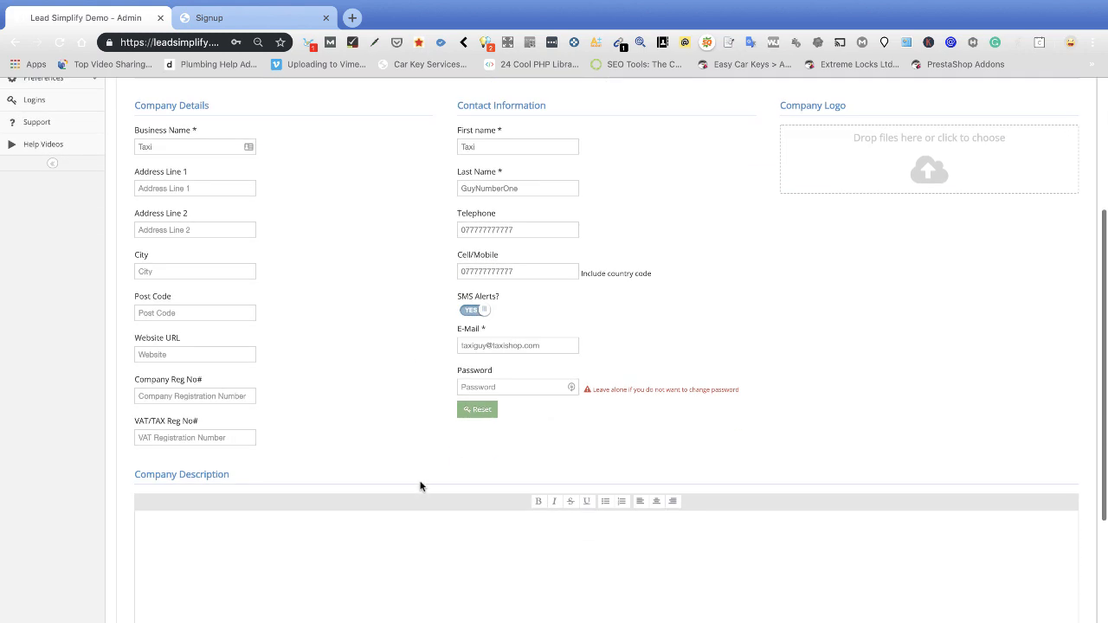
{"action": "scroll", "coordinate": [459, 455], "scroll_direction": "down", "scroll_amount": 4}
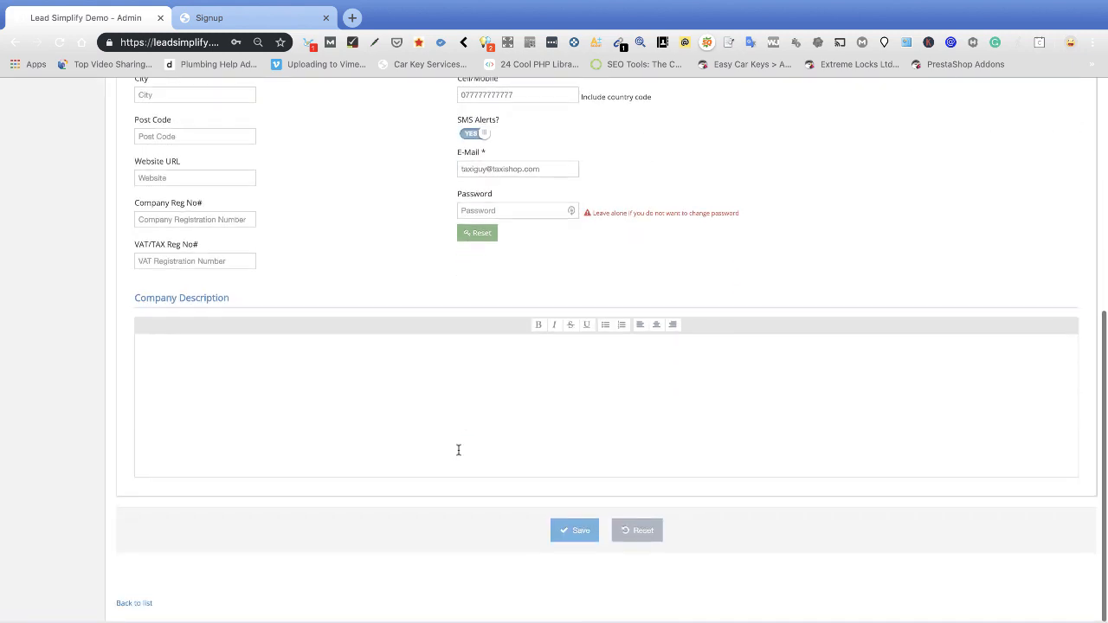
{"action": "left_click", "coordinate": [571, 537]}
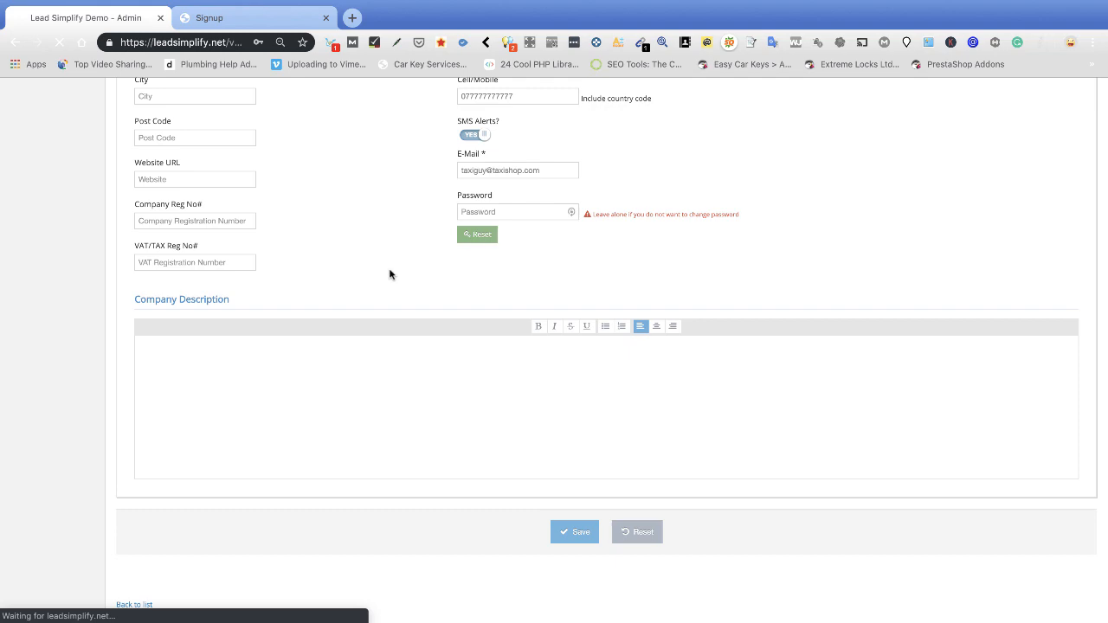
{"action": "scroll", "coordinate": [418, 338], "scroll_direction": "down", "scroll_amount": 1}
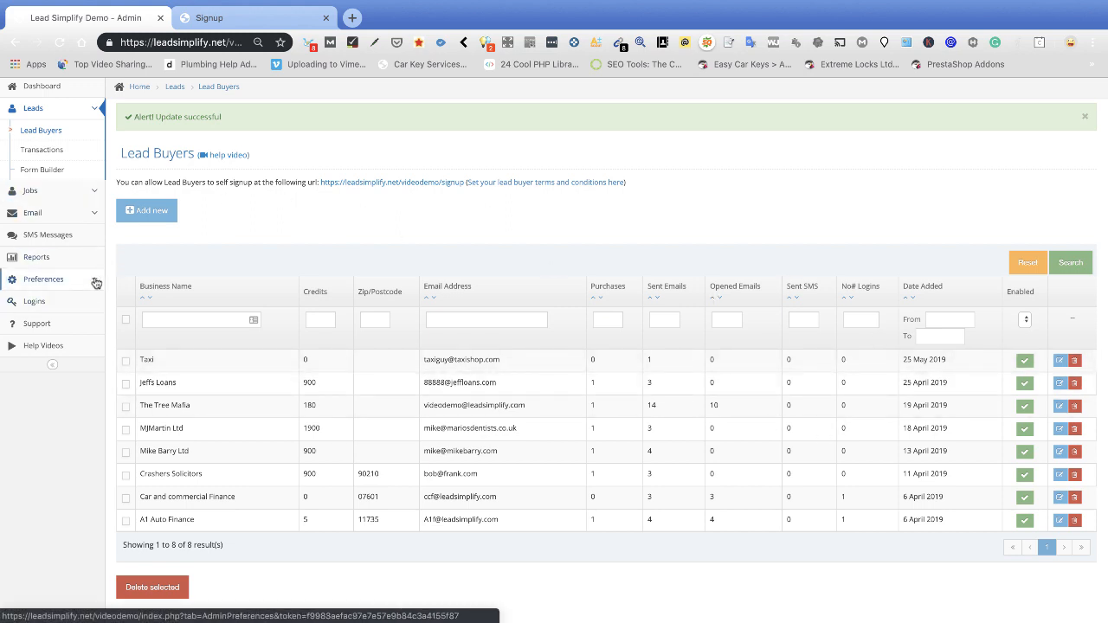
Add a Transactions entry for the Taxi subscriber: Cash Paid 0, Description Taxi, 10000 credits.
{"action": "left_click", "coordinate": [41, 151]}
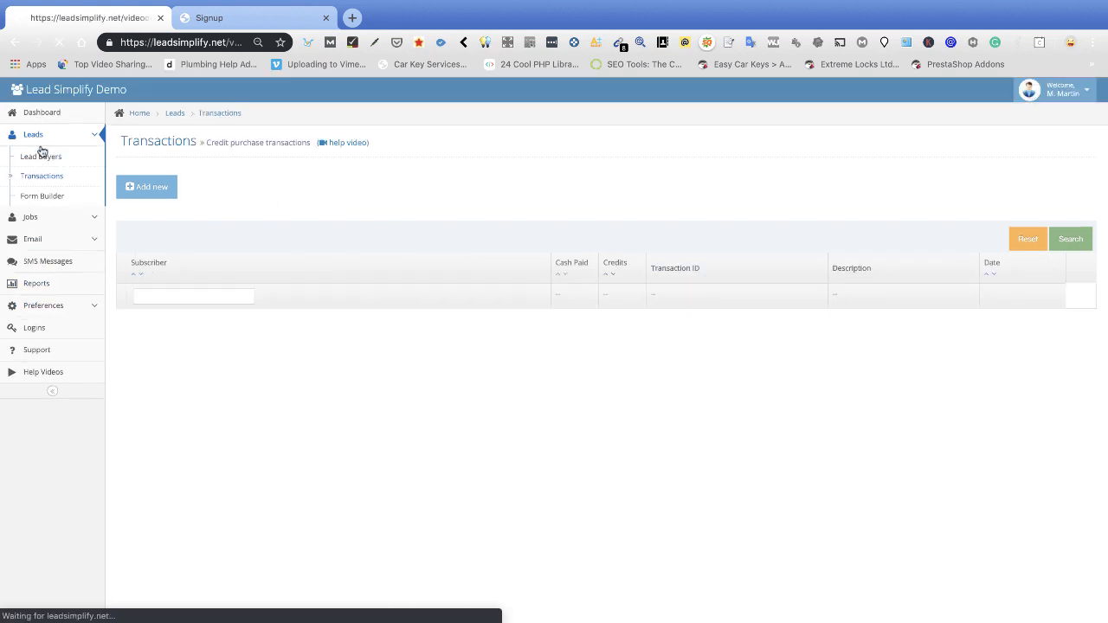
{"action": "left_click", "coordinate": [158, 194]}
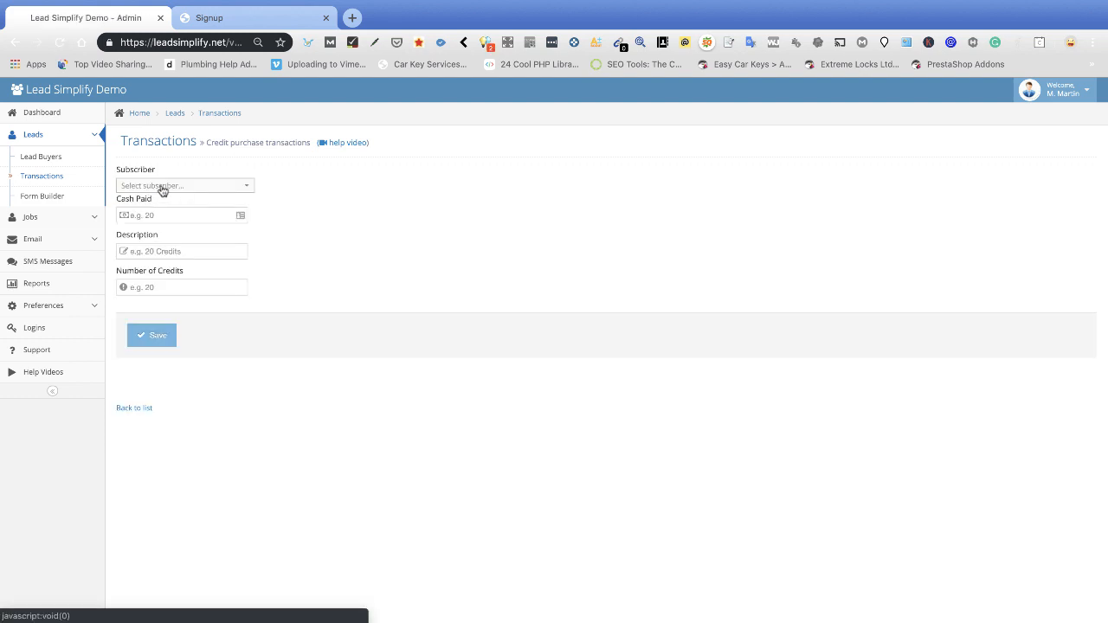
{"action": "left_click", "coordinate": [161, 186]}
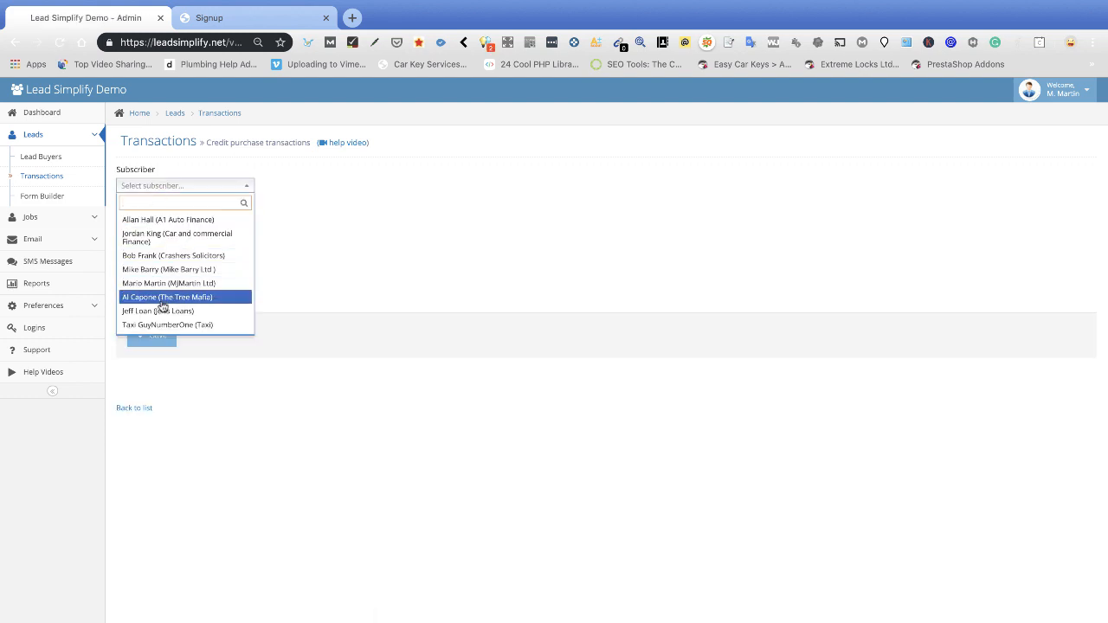
{"action": "left_click", "coordinate": [159, 325]}
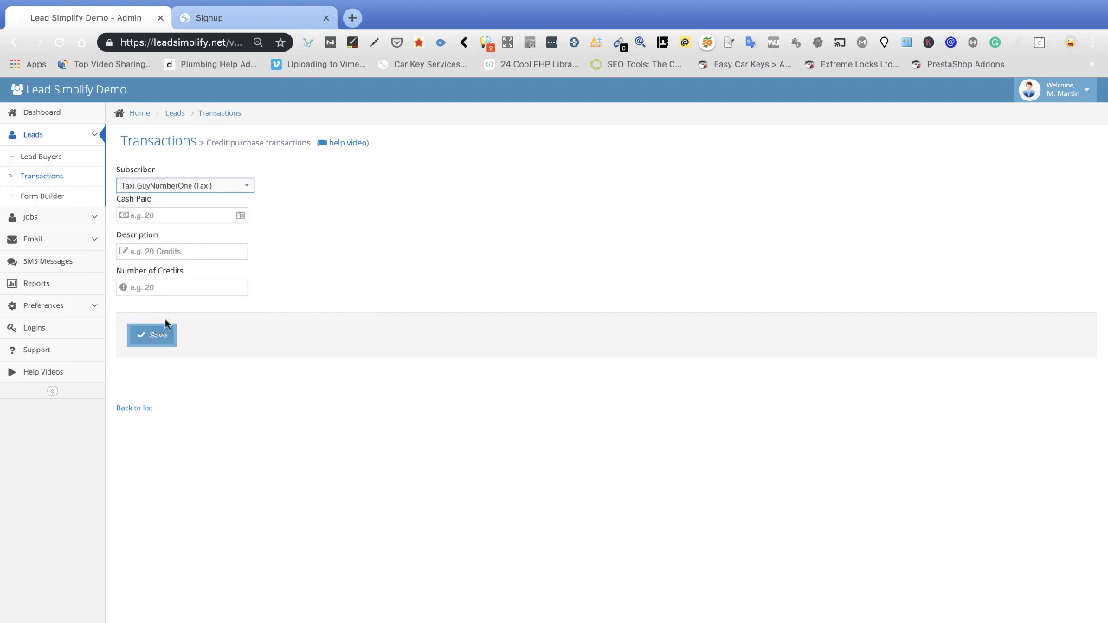
{"action": "left_click", "coordinate": [156, 215]}
{"action": "type", "text": "0"}
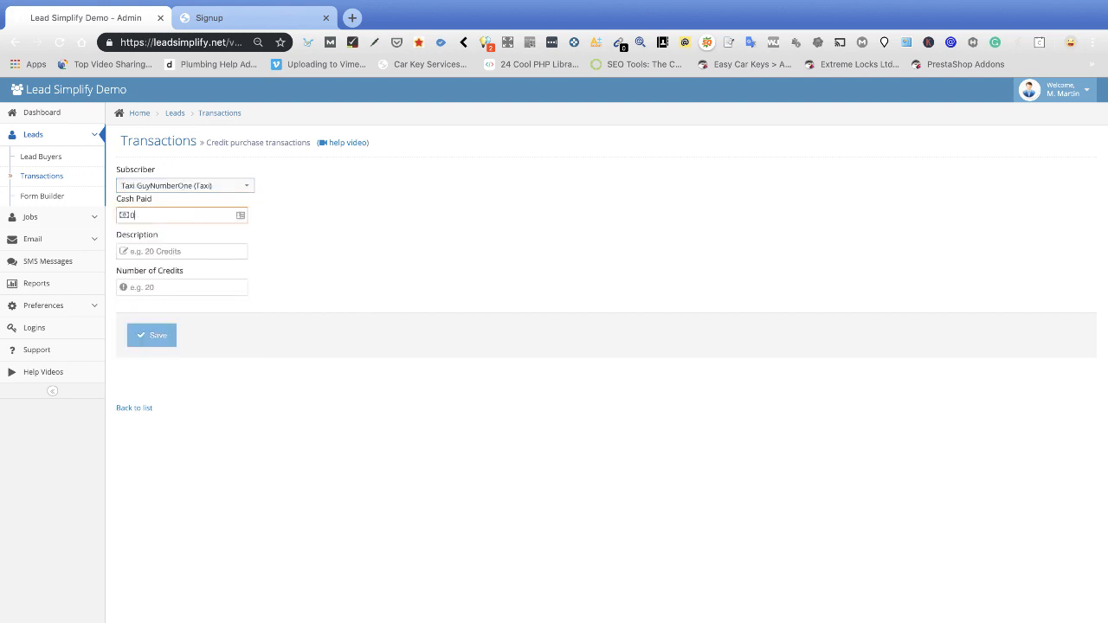
{"action": "left_click", "coordinate": [179, 249]}
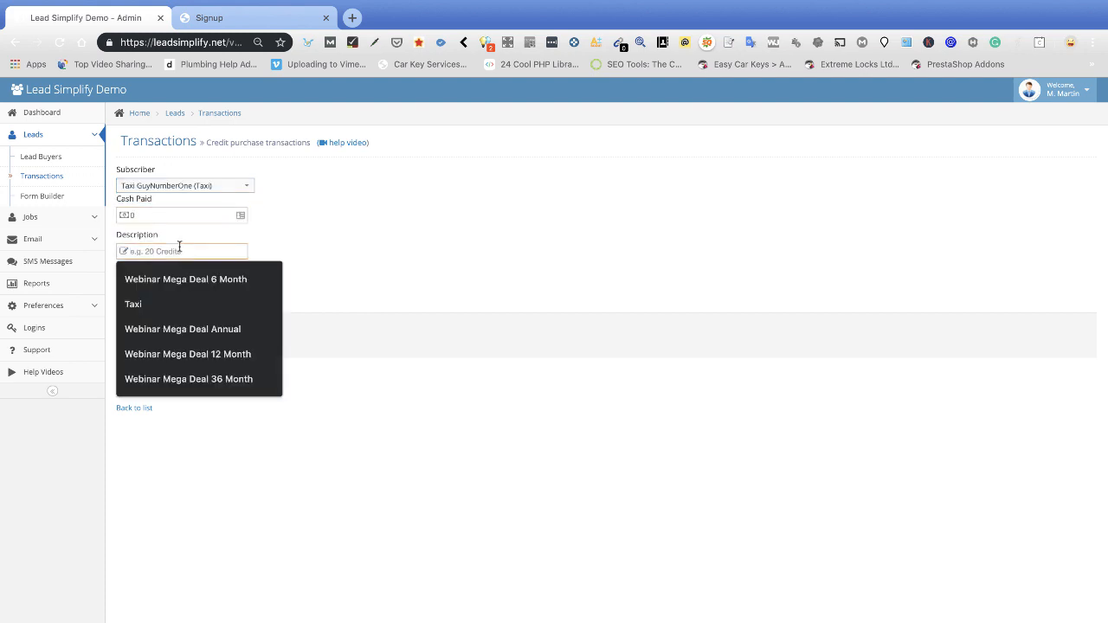
{"action": "left_click", "coordinate": [135, 303]}
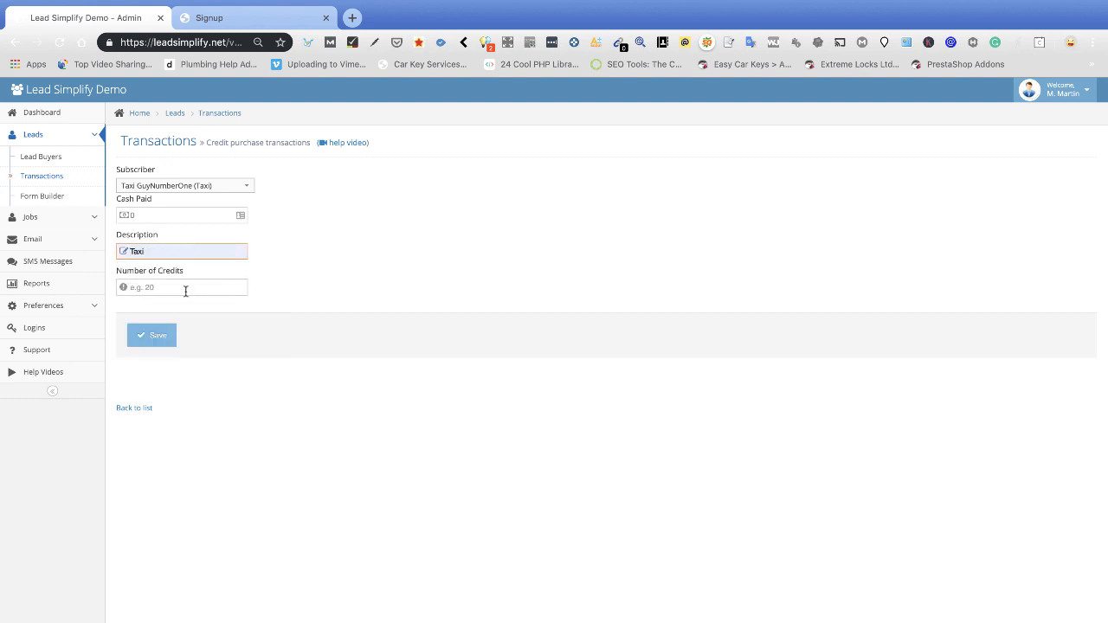
{"action": "left_click", "coordinate": [185, 289]}
{"action": "type", "text": "10000"}
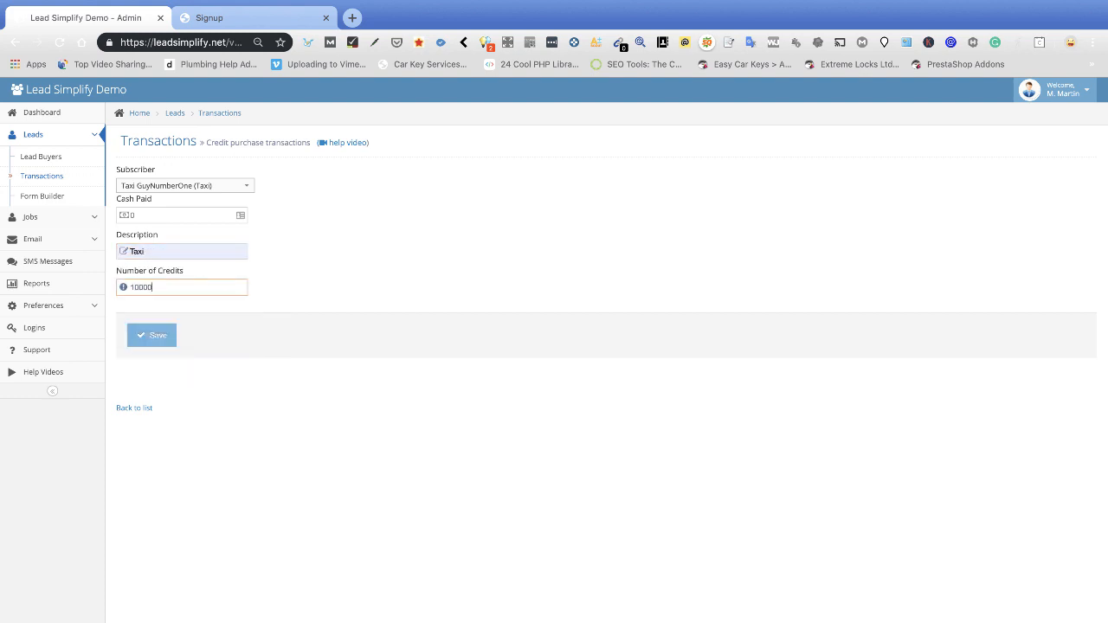
{"action": "left_click", "coordinate": [168, 338]}
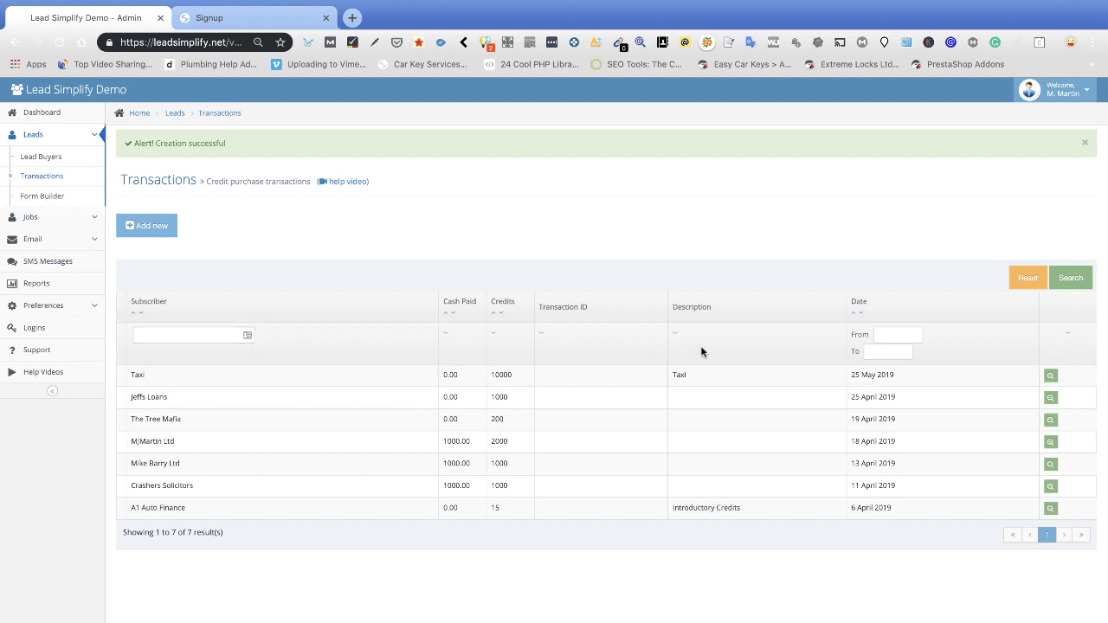
{"action": "left_click", "coordinate": [43, 197]}
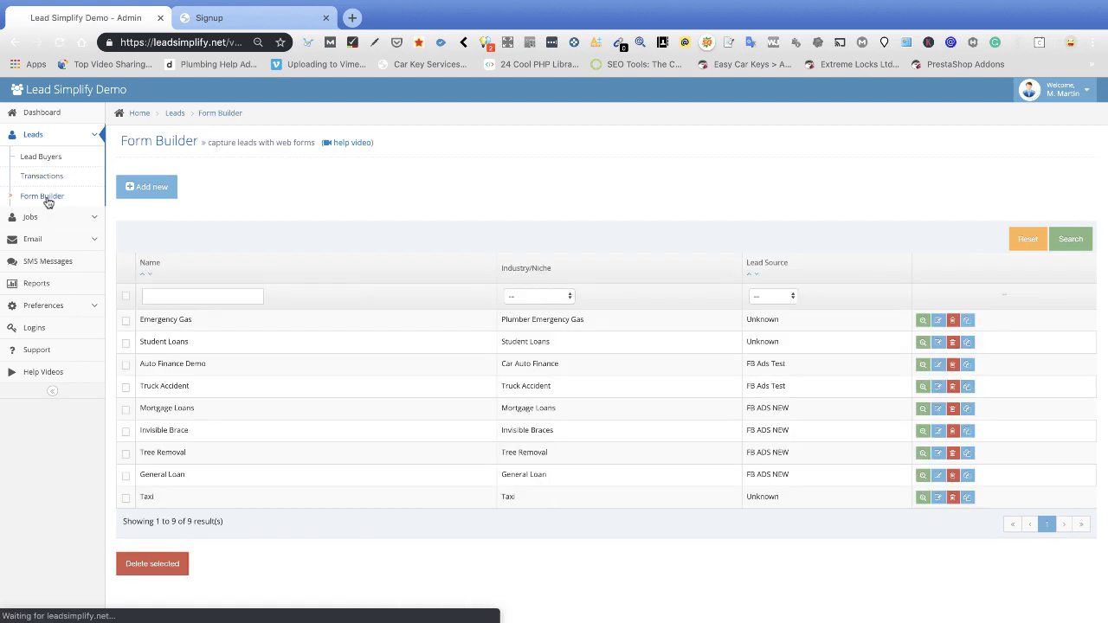
In the Taxi form preview, enter the customer's name, first address line and postcode.
{"action": "left_click", "coordinate": [868, 504]}
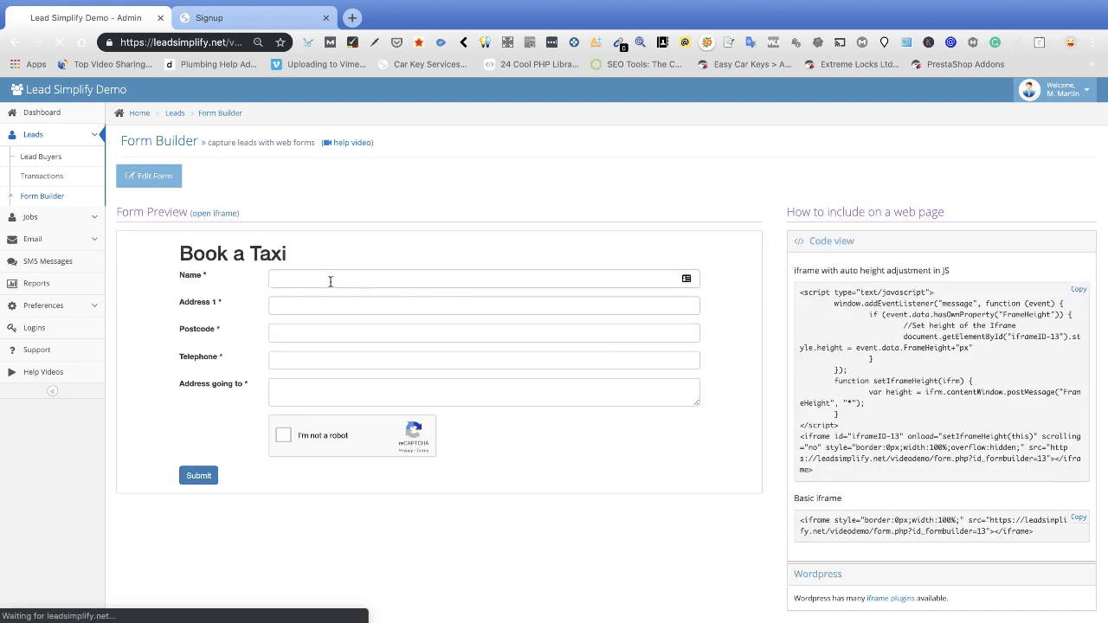
{"action": "left_click", "coordinate": [330, 281]}
{"action": "type", "text": "Mike"}
{"action": "key", "text": "Tab"}
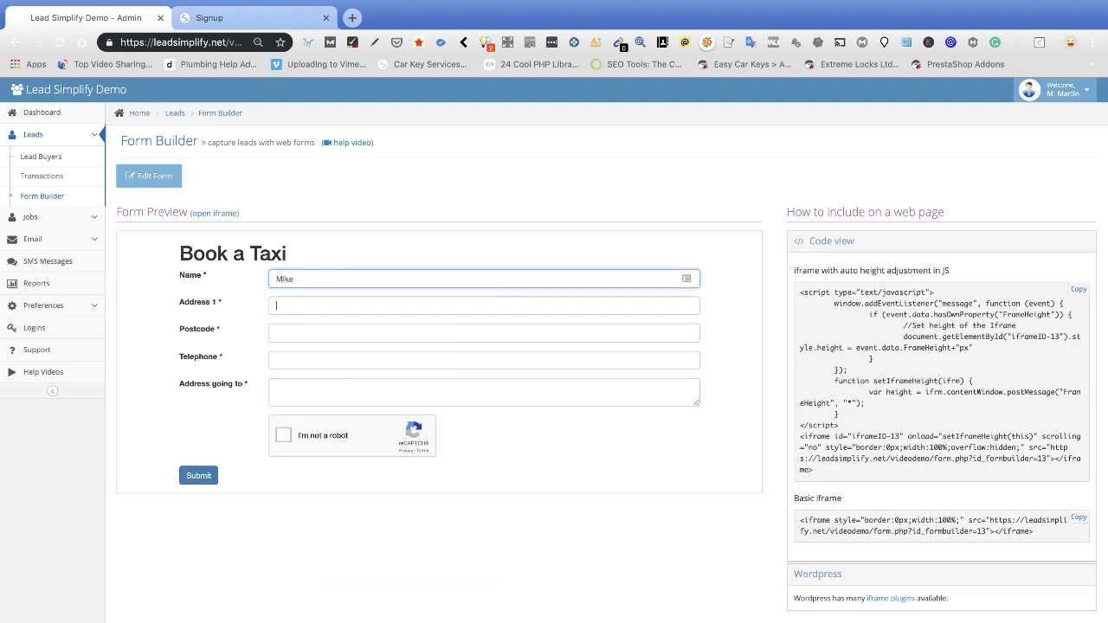
{"action": "type", "text": "conway Close§"}
{"action": "key", "text": "BackSpace"}
{"action": "key", "text": "Tab"}
{"action": "type", "text": "M2"}
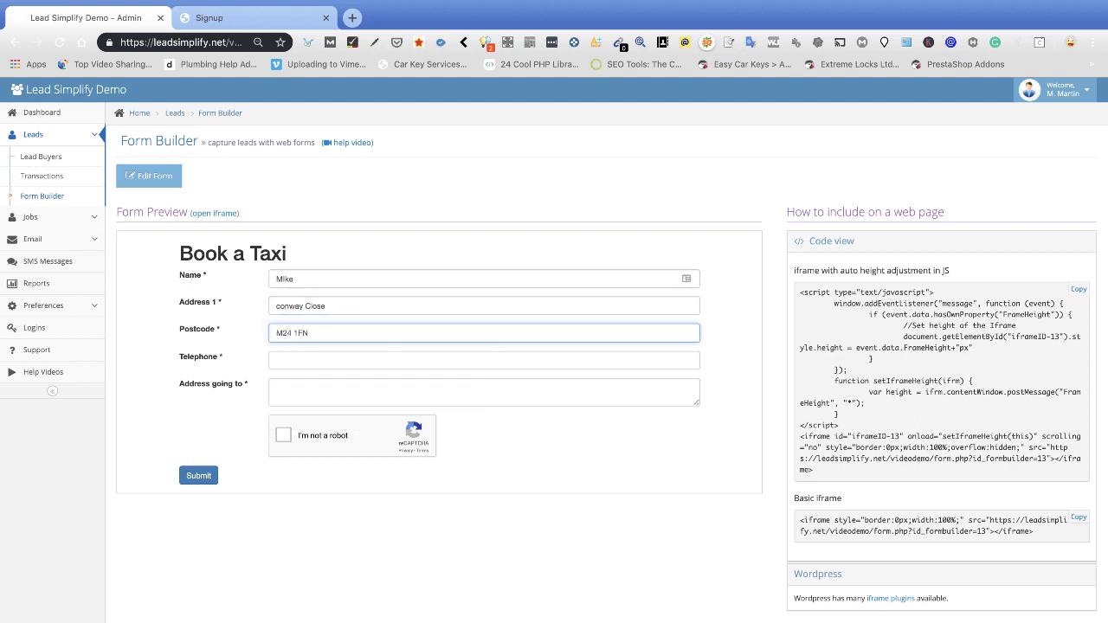
Add the telephone number and destination address, pass the reCAPTCHA, and submit the booking.
{"action": "left_click", "coordinate": [287, 358]}
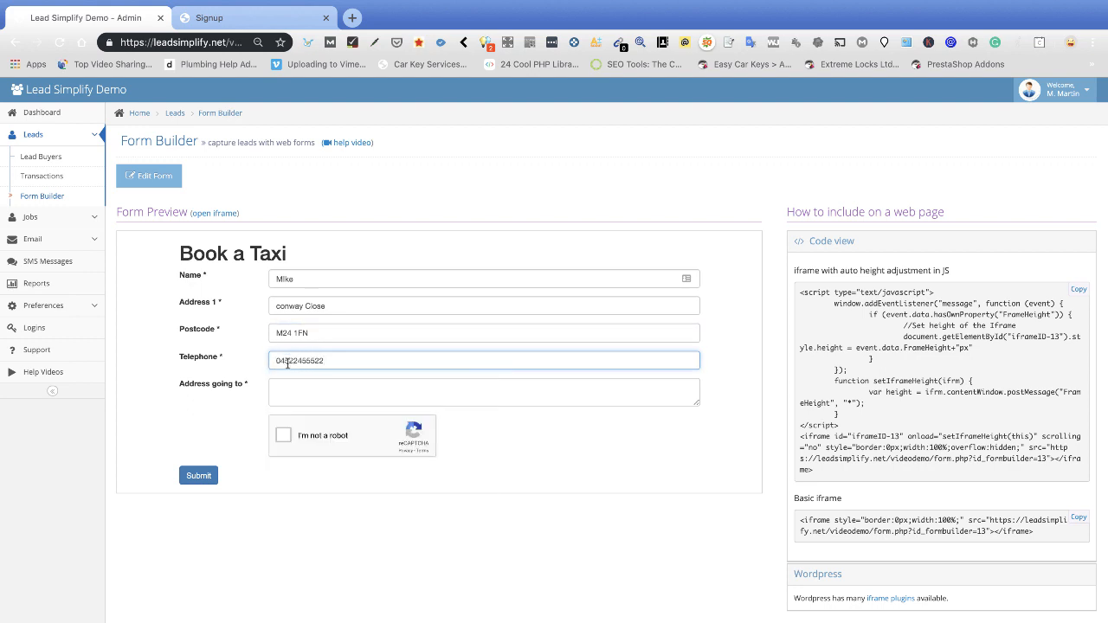
{"action": "left_click", "coordinate": [291, 388]}
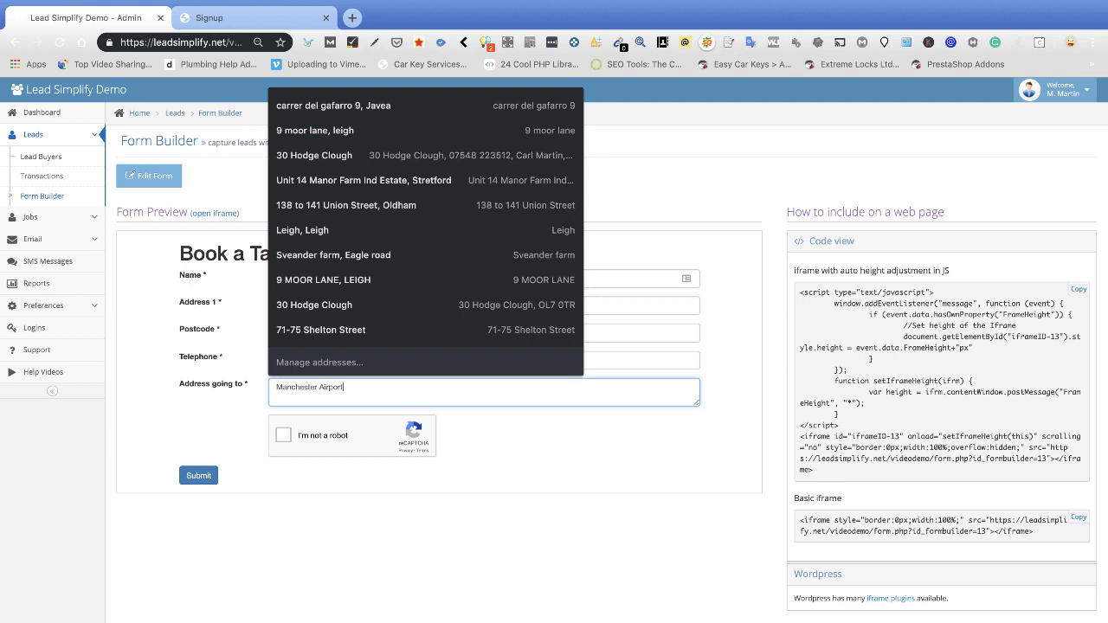
{"action": "left_click", "coordinate": [197, 437]}
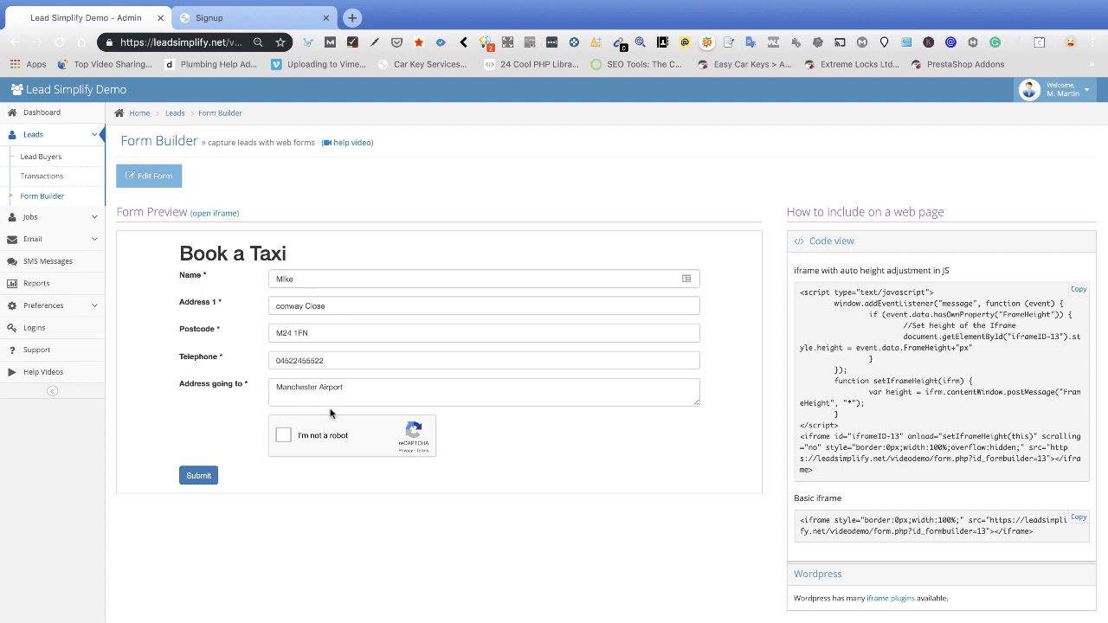
{"action": "left_click", "coordinate": [284, 438]}
{"action": "left_click", "coordinate": [199, 477]}
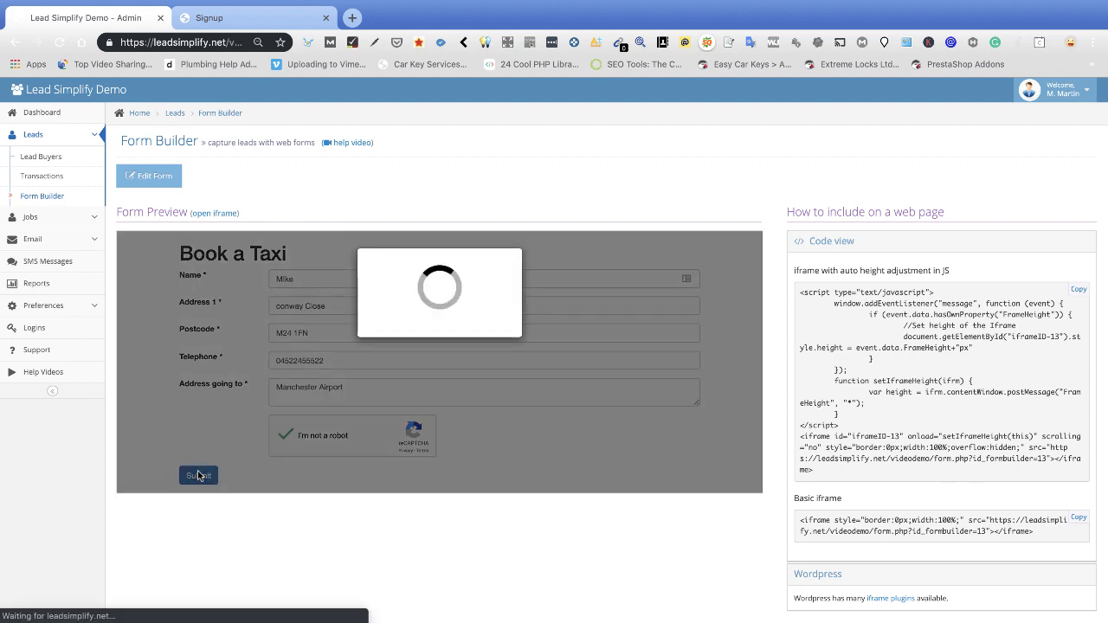
Open the newest Taxi lead and confirm Taxi is its matching buyer with 10000 credits.
{"action": "left_click", "coordinate": [42, 142]}
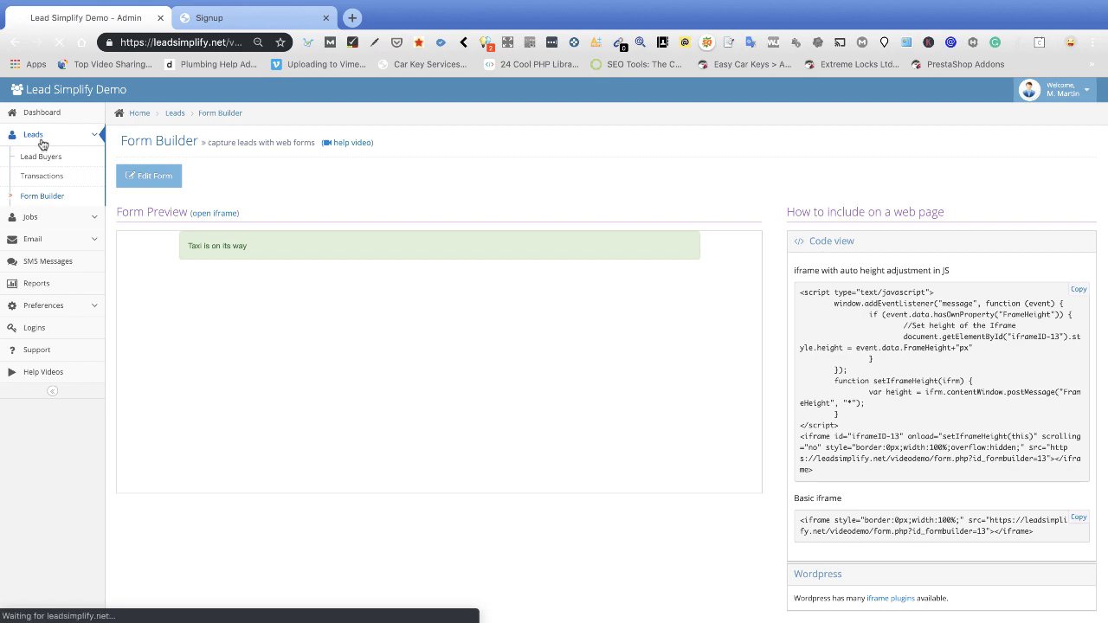
{"action": "scroll", "coordinate": [570, 240], "scroll_direction": "down", "scroll_amount": 2}
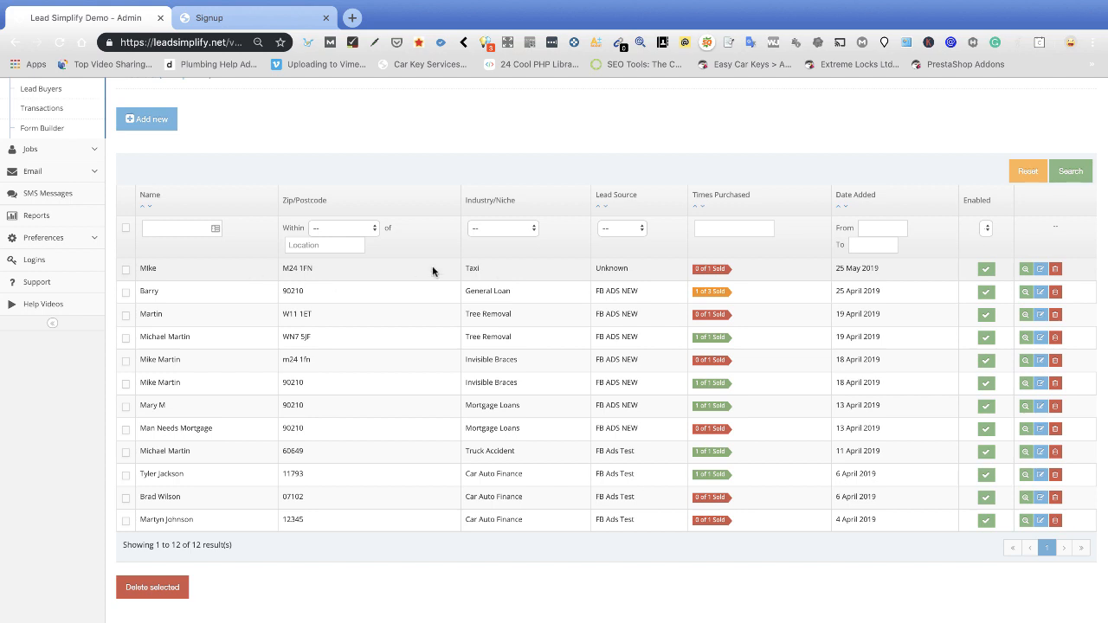
{"action": "left_click", "coordinate": [910, 274]}
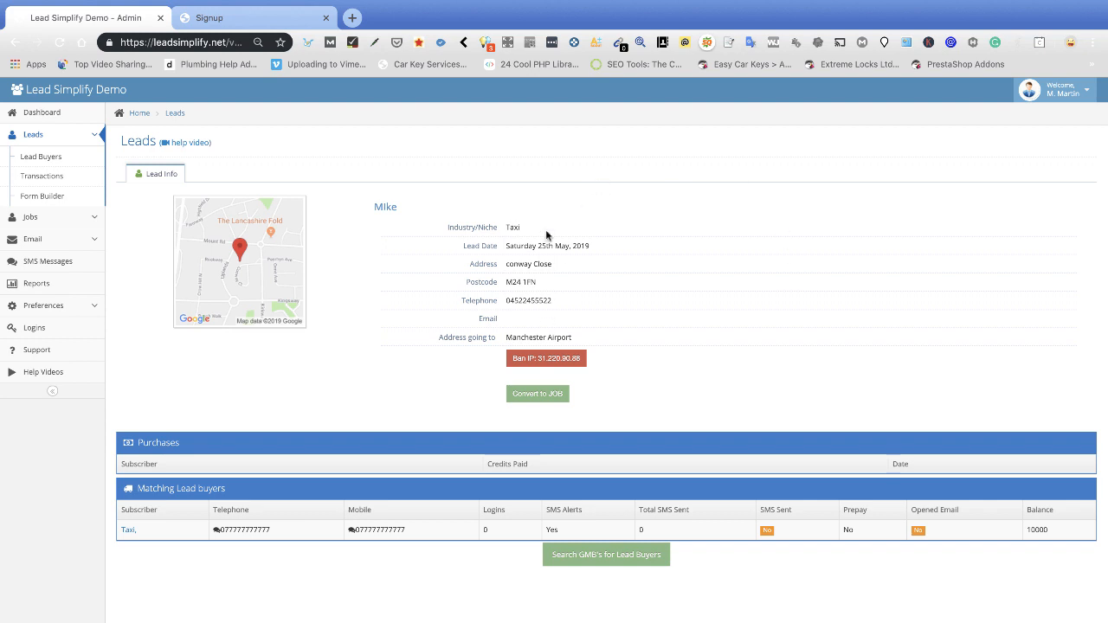
{"action": "left_click_drag", "start_coordinate": [507, 300], "coordinate": [550, 301]}
{"action": "left_click", "coordinate": [508, 269]}
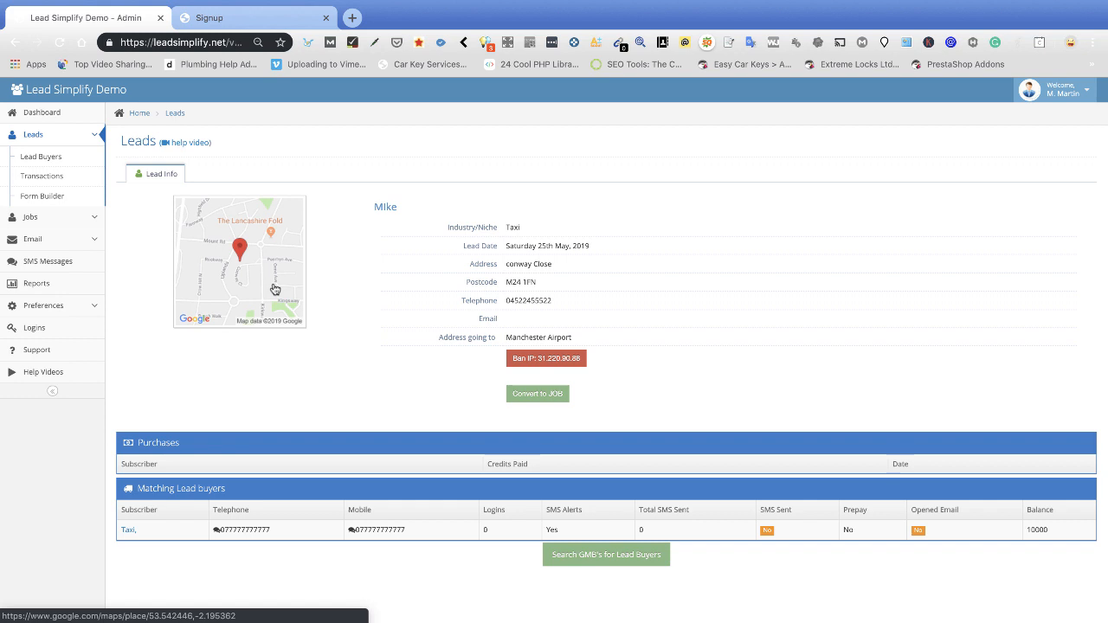
{"action": "mouse_move", "coordinate": [646, 4]}
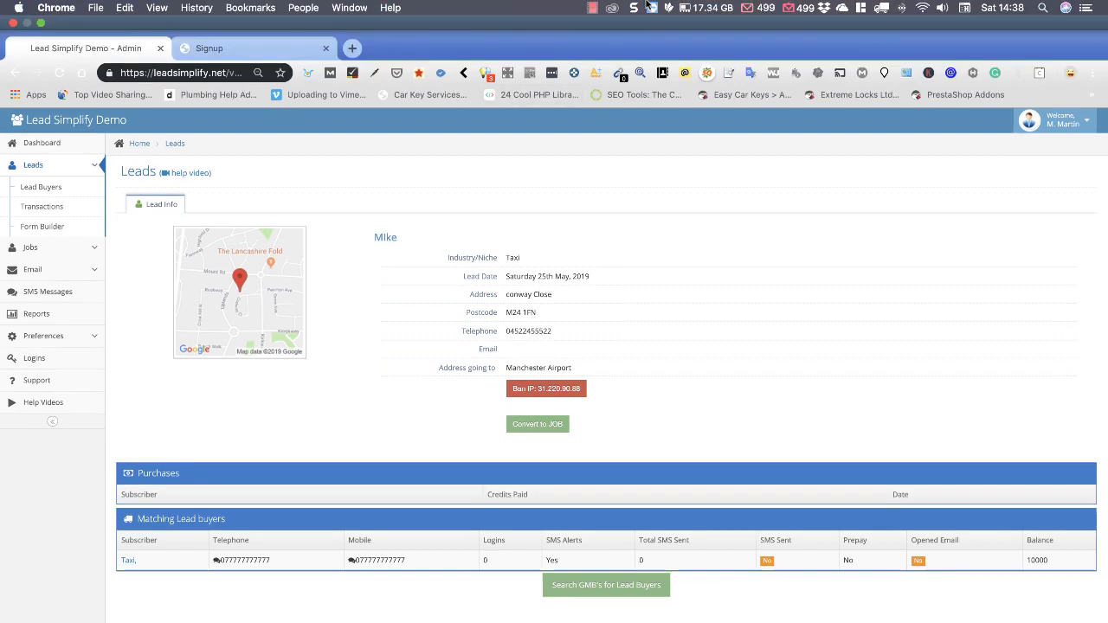